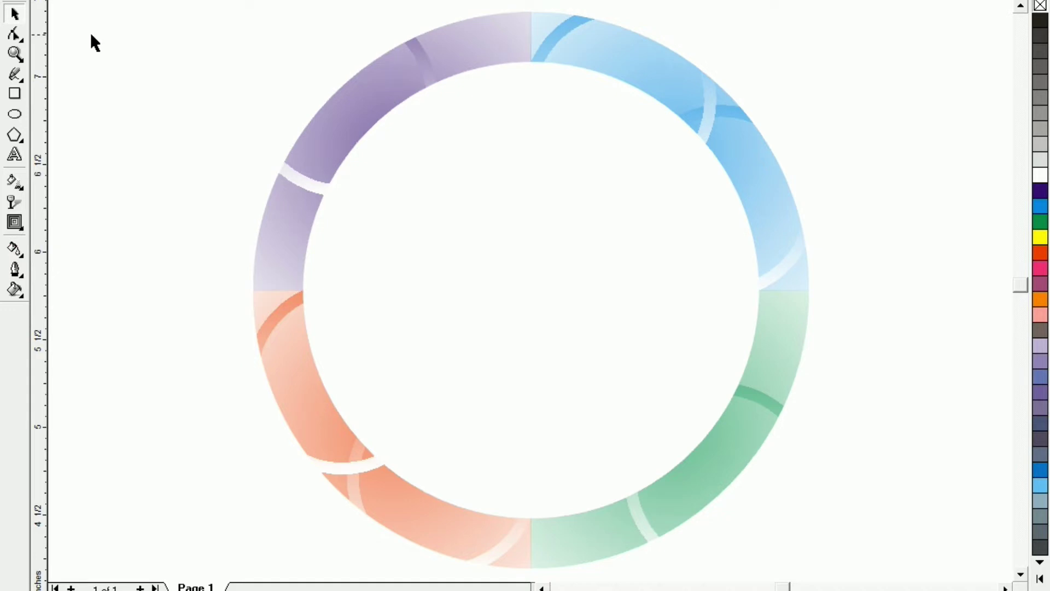
- Draw a circle about 2.4 inches in diameter beside the coloured sample ring
{"action": "key", "text": "F3"}
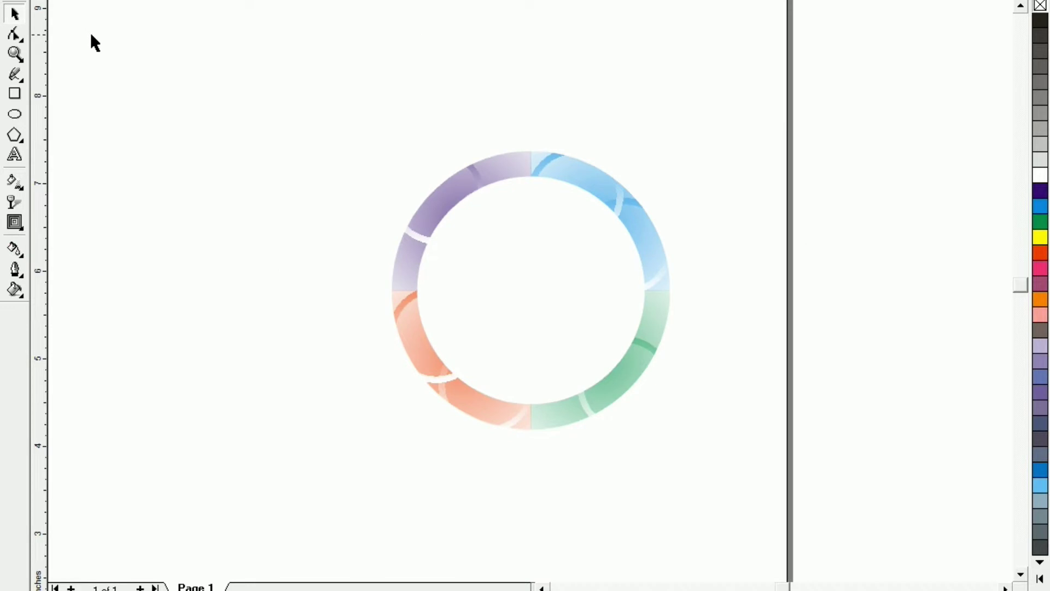
{"action": "left_click", "coordinate": [13, 120]}
{"action": "left_click_drag", "start_coordinate": [124, 243], "coordinate": [335, 430]}
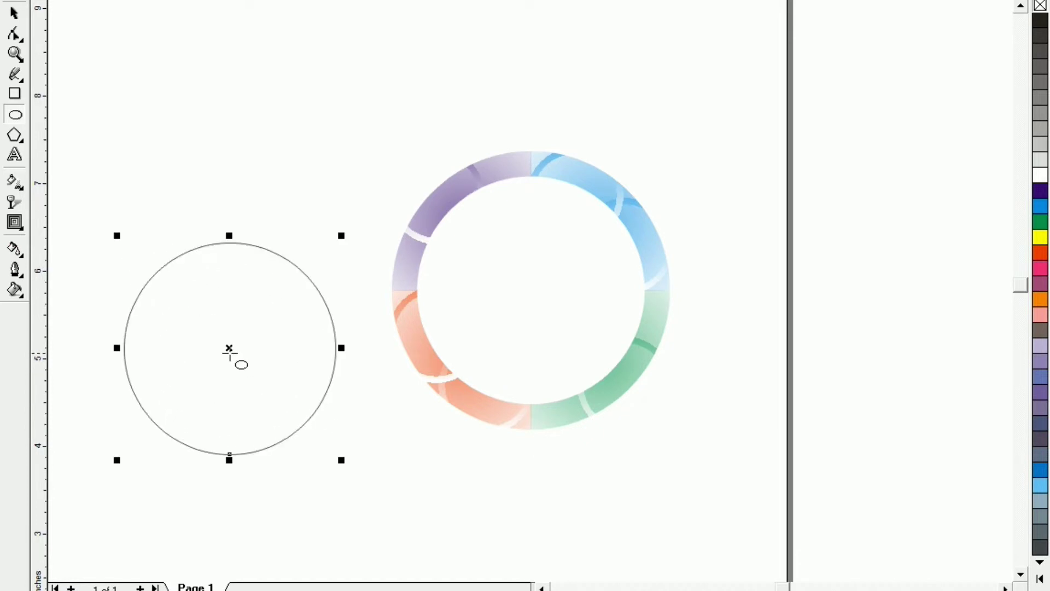
{"action": "left_click_drag", "start_coordinate": [230, 352], "coordinate": [233, 318]}
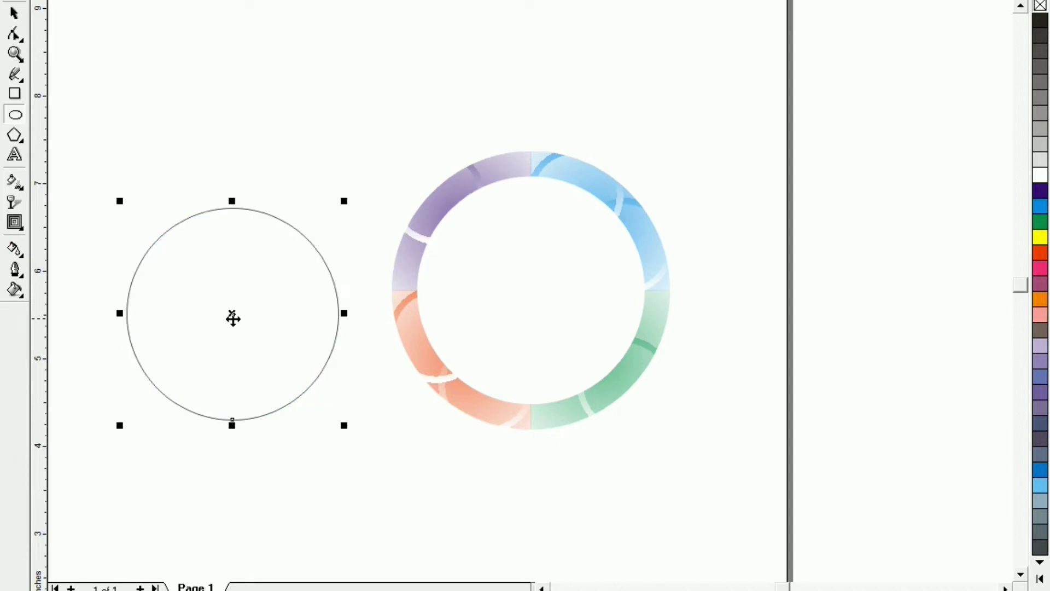
- Create a smaller concentric copy of the circle at about 85% of its size to outline a ring
{"action": "key", "text": "shift+F2"}
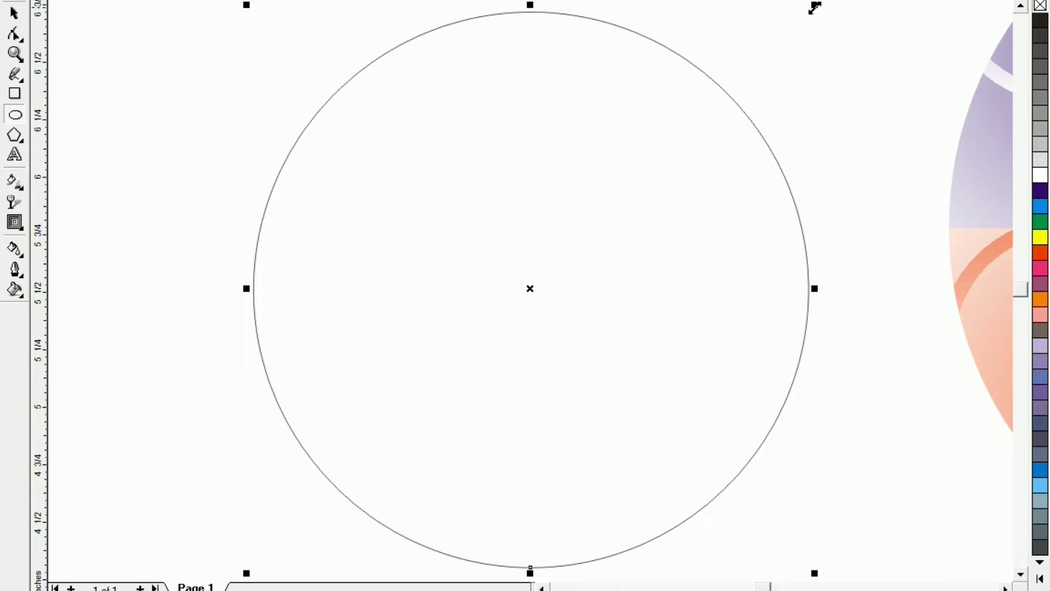
{"action": "left_click_drag", "start_coordinate": [814, 6], "coordinate": [772, 34]}
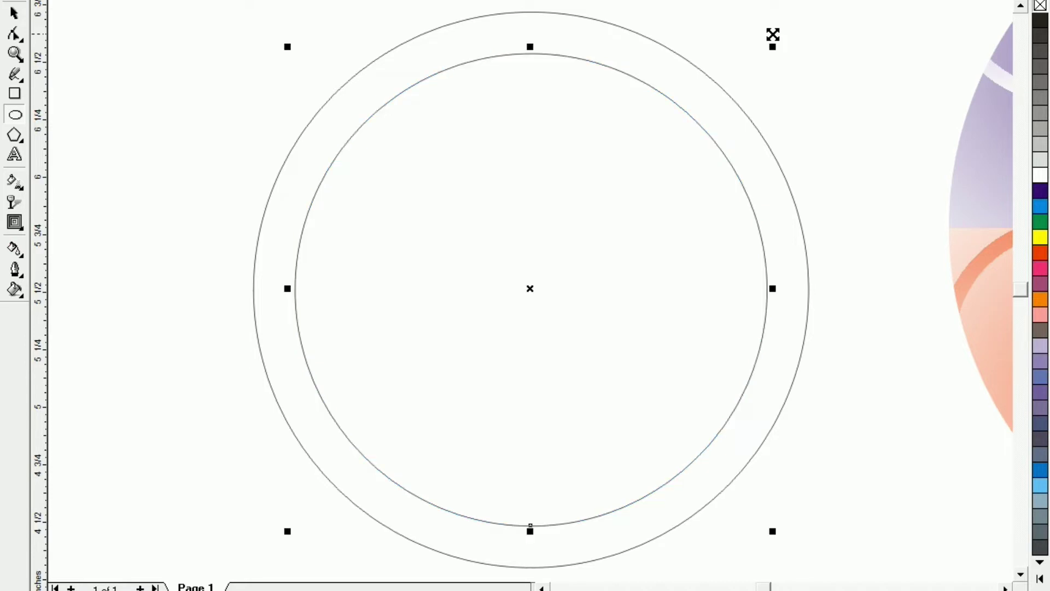
{"action": "key", "text": "F3"}
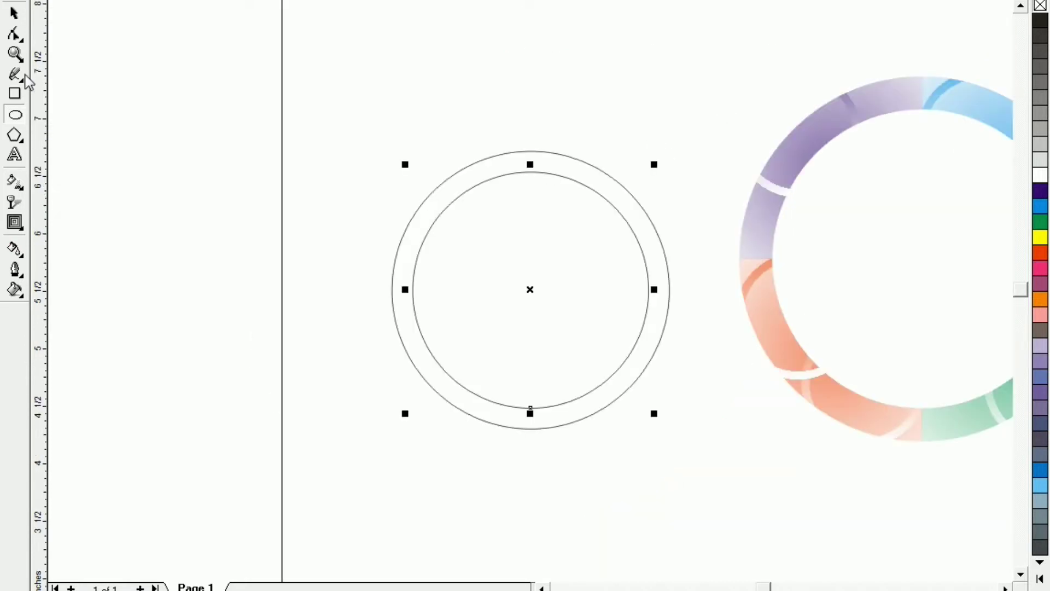
- Enlarge both concentric circles together about their centre until the outer one is about 3.17 inches across
{"action": "left_click", "coordinate": [12, 14]}
{"action": "left_click_drag", "start_coordinate": [267, 70], "coordinate": [747, 522]}
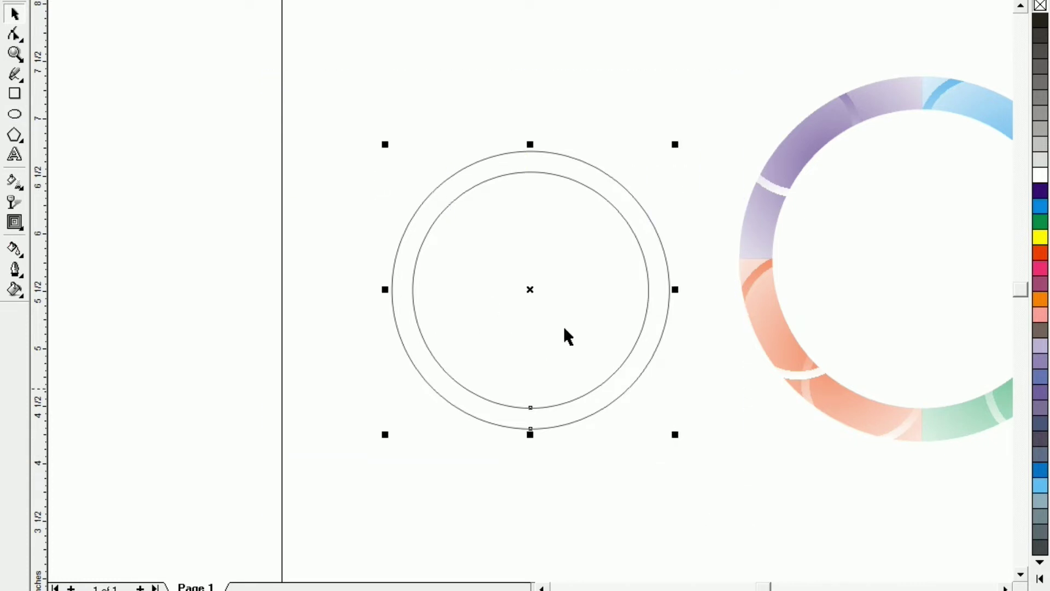
{"action": "left_click_drag", "start_coordinate": [384, 145], "coordinate": [342, 85]}
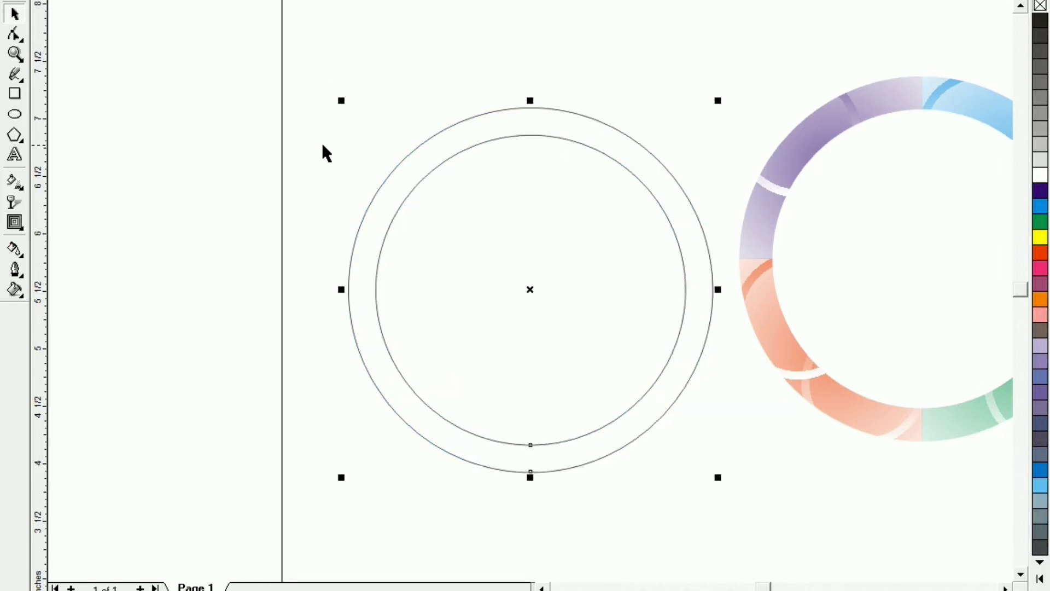
{"action": "key", "text": "shift+F2"}
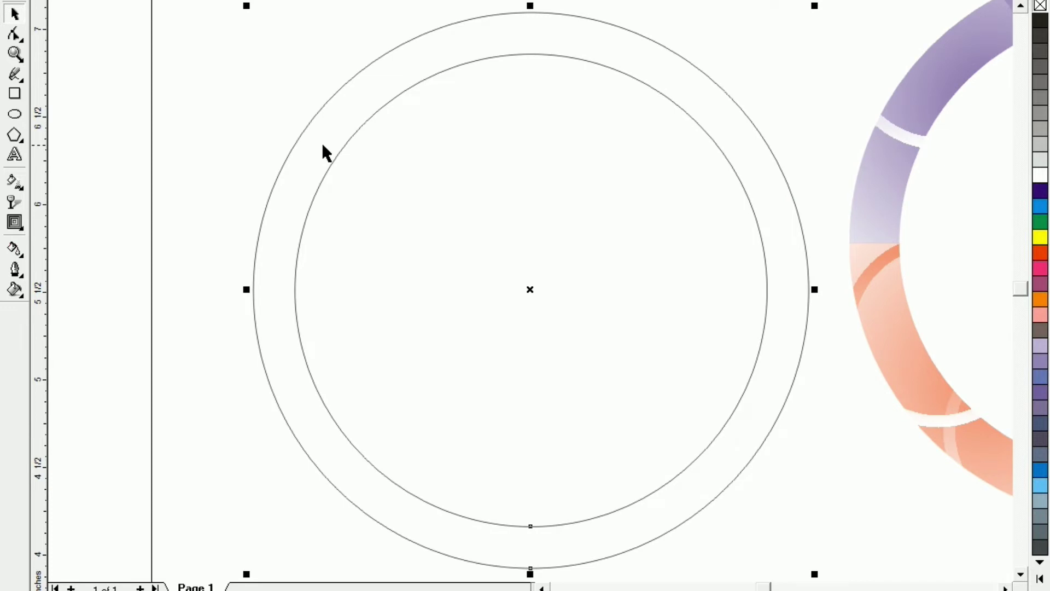
{"action": "key", "text": "F3"}
- Draw a vertical straight line about 3.9 inches long and place it across the middle of the circles
{"action": "left_click", "coordinate": [14, 74]}
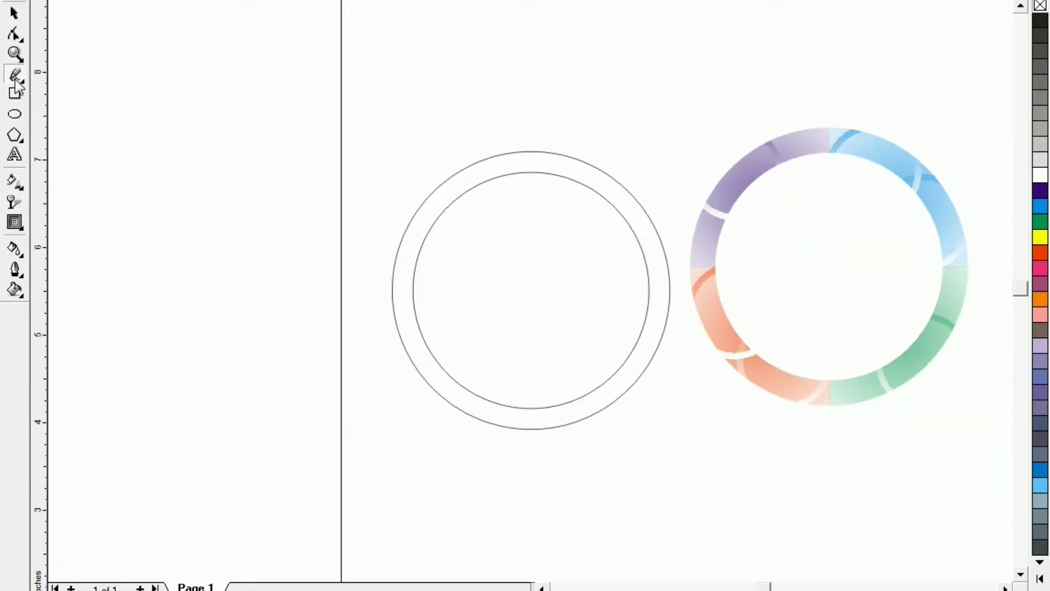
{"action": "left_click", "coordinate": [227, 122]}
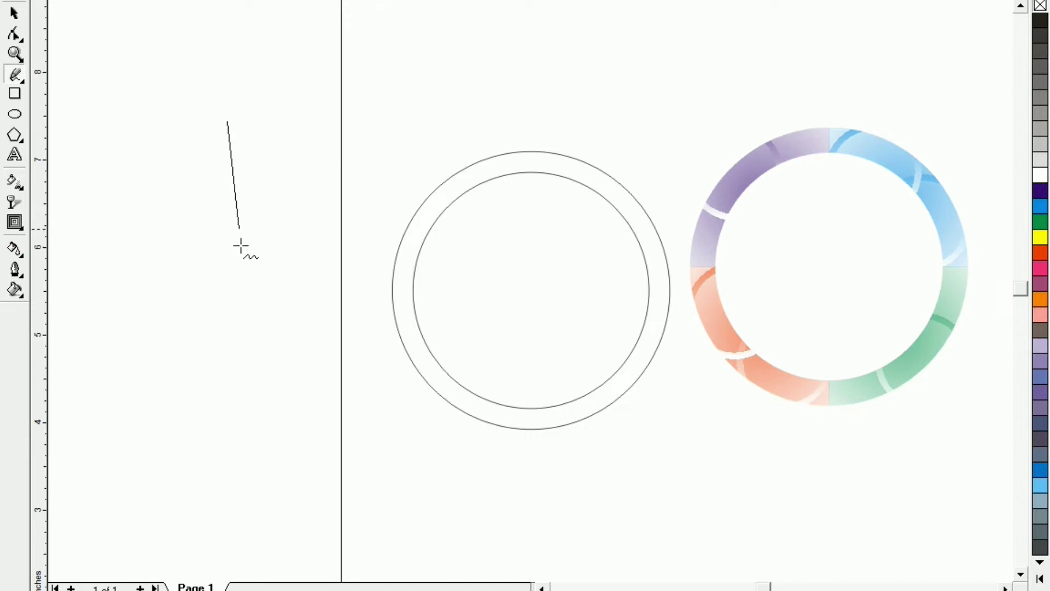
{"action": "left_click", "coordinate": [227, 460]}
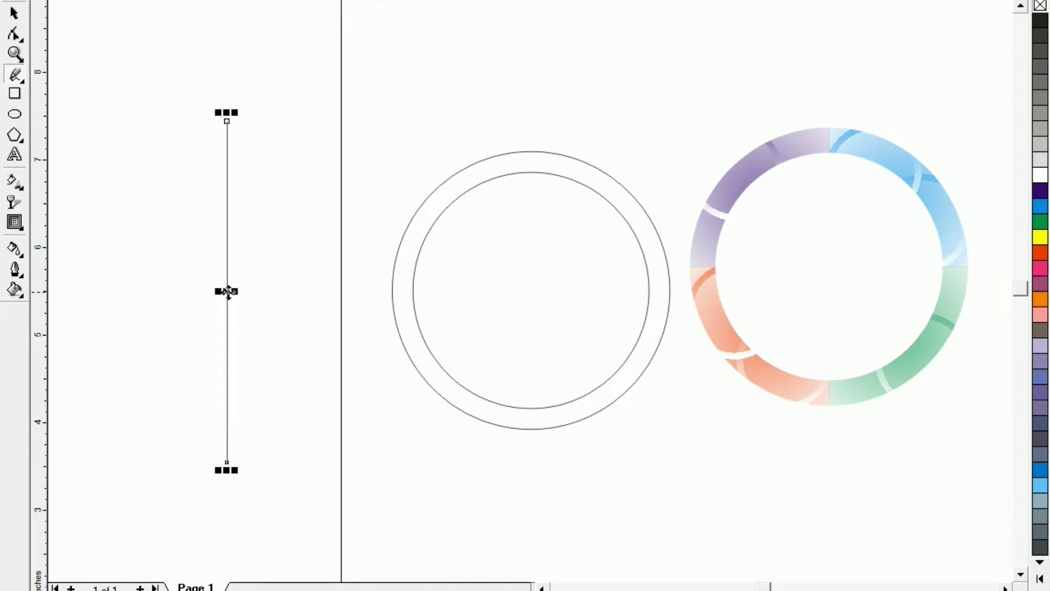
{"action": "left_click_drag", "start_coordinate": [230, 290], "coordinate": [528, 281]}
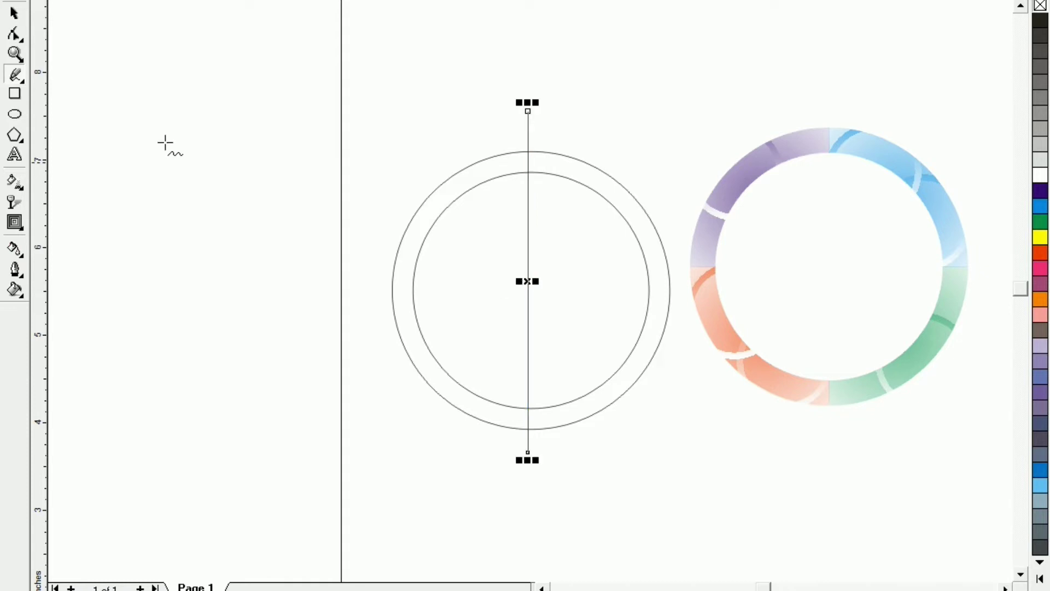
- Align the two circles and the vertical line to each other's centres, both horizontally and vertically
{"action": "left_click", "coordinate": [14, 14]}
{"action": "left_click_drag", "start_coordinate": [315, 48], "coordinate": [692, 500]}
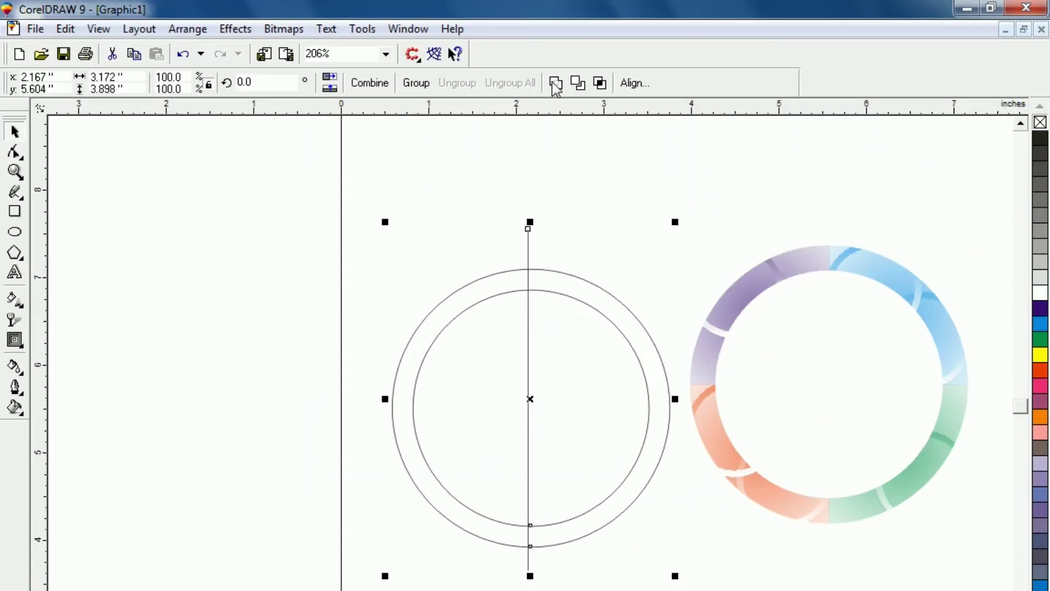
{"action": "left_click", "coordinate": [634, 83]}
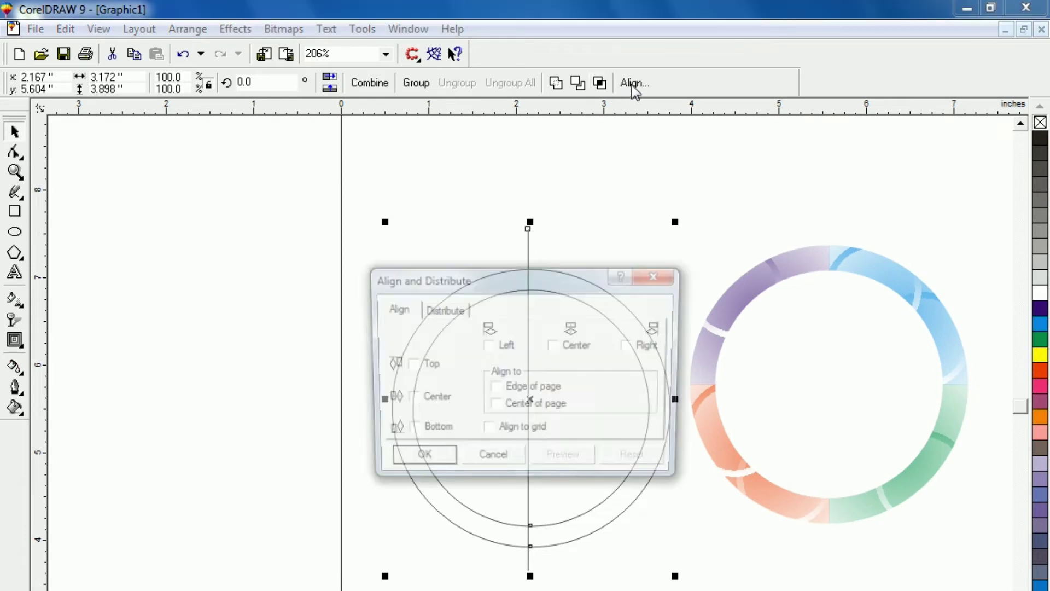
{"action": "left_click", "coordinate": [569, 346]}
{"action": "left_click", "coordinate": [408, 399]}
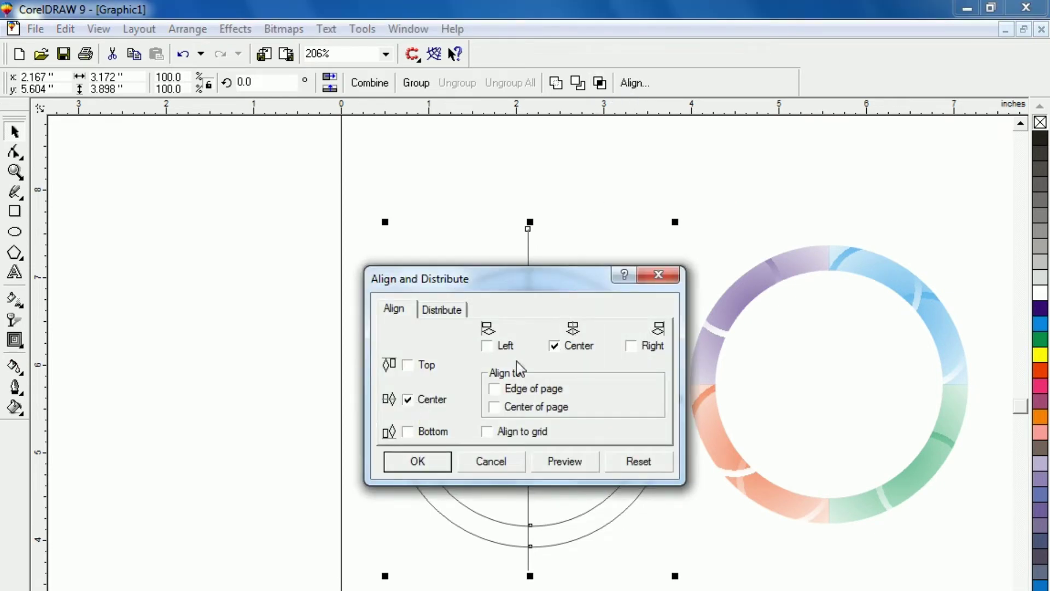
{"action": "left_click", "coordinate": [420, 462]}
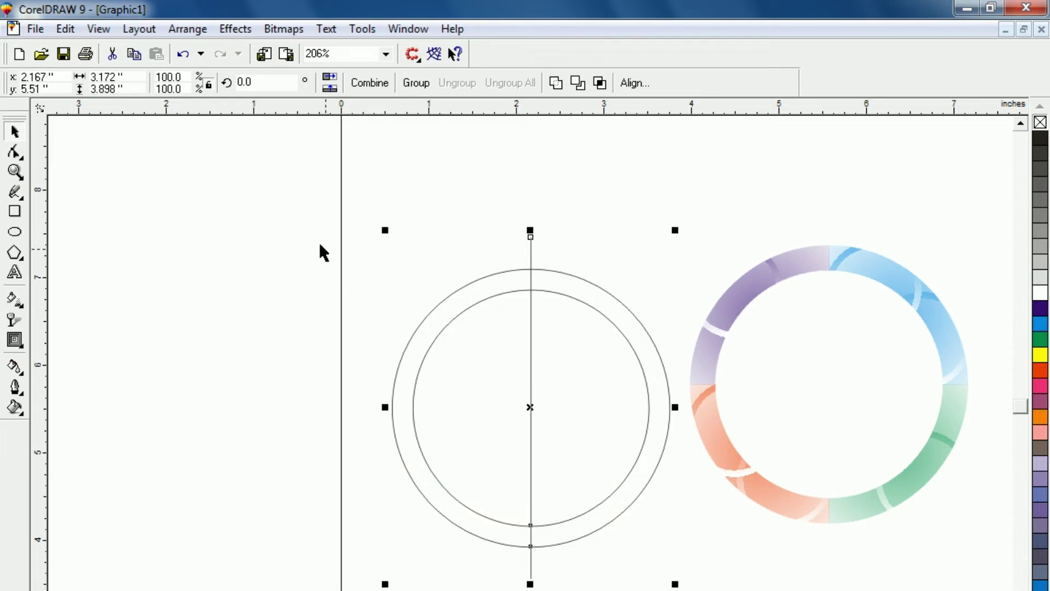
{"action": "left_click", "coordinate": [320, 249]}
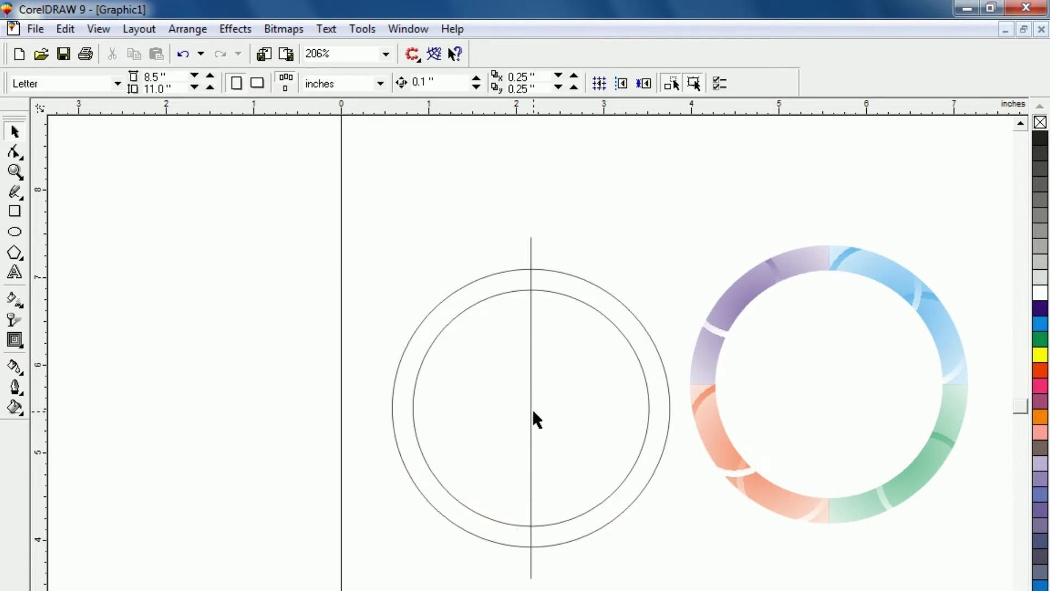
- Make a copy of the vertical line rotated to 270° about its centre so the two lines form a cross
{"action": "left_click", "coordinate": [531, 410]}
{"action": "left_click", "coordinate": [533, 417]}
{"action": "left_click", "coordinate": [533, 420]}
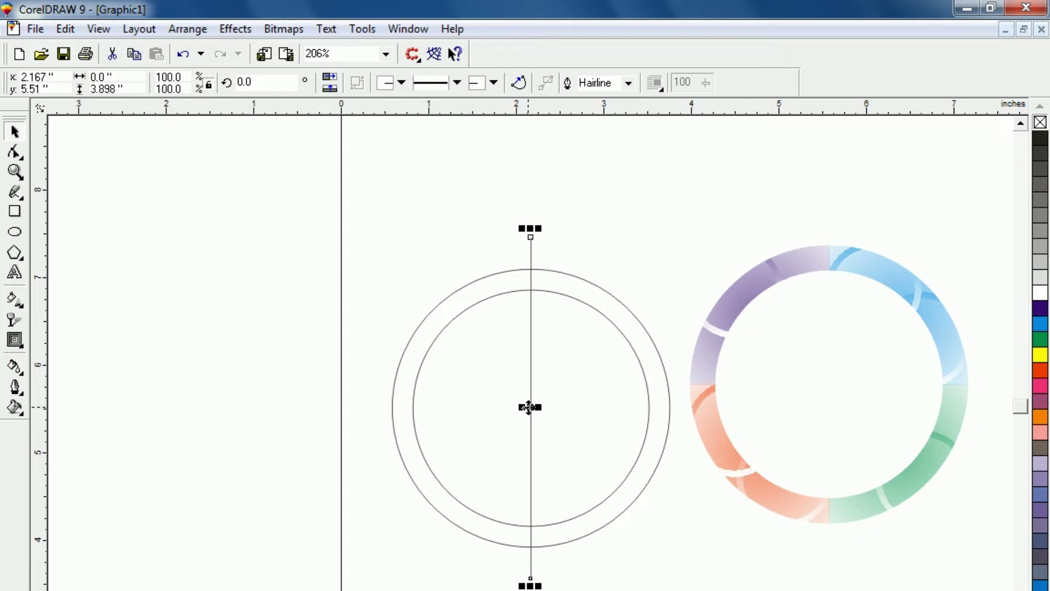
{"action": "left_click", "coordinate": [528, 408]}
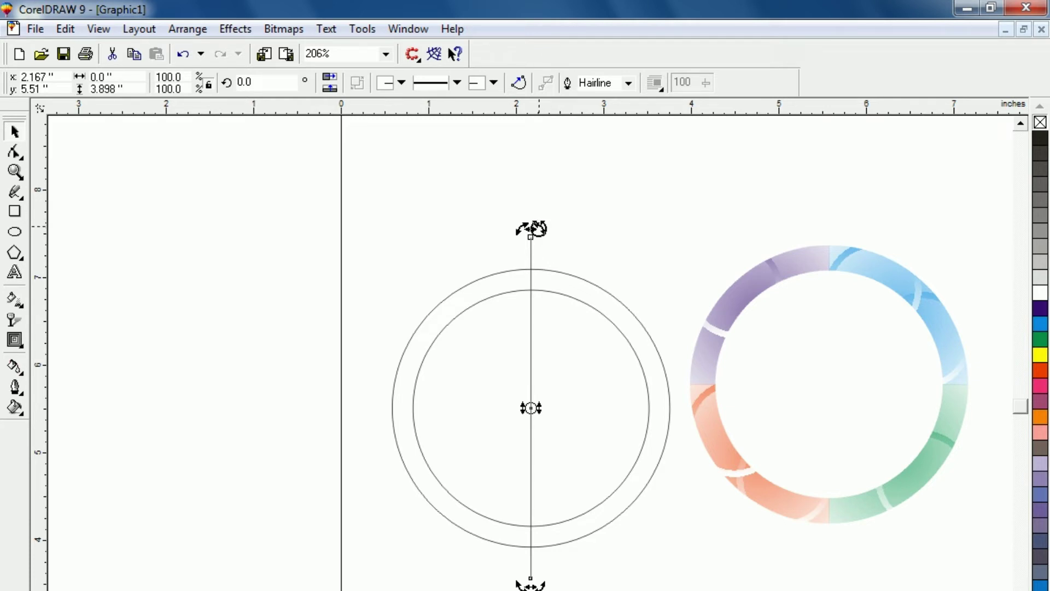
{"action": "mouse_move", "coordinate": [538, 228]}
{"action": "left_mouse_down"}
{"action": "mouse_move", "coordinate": [596, 281]}
{"action": "mouse_move", "coordinate": [649, 363]}
{"action": "mouse_move", "coordinate": [661, 405]}
{"action": "left_mouse_up"}
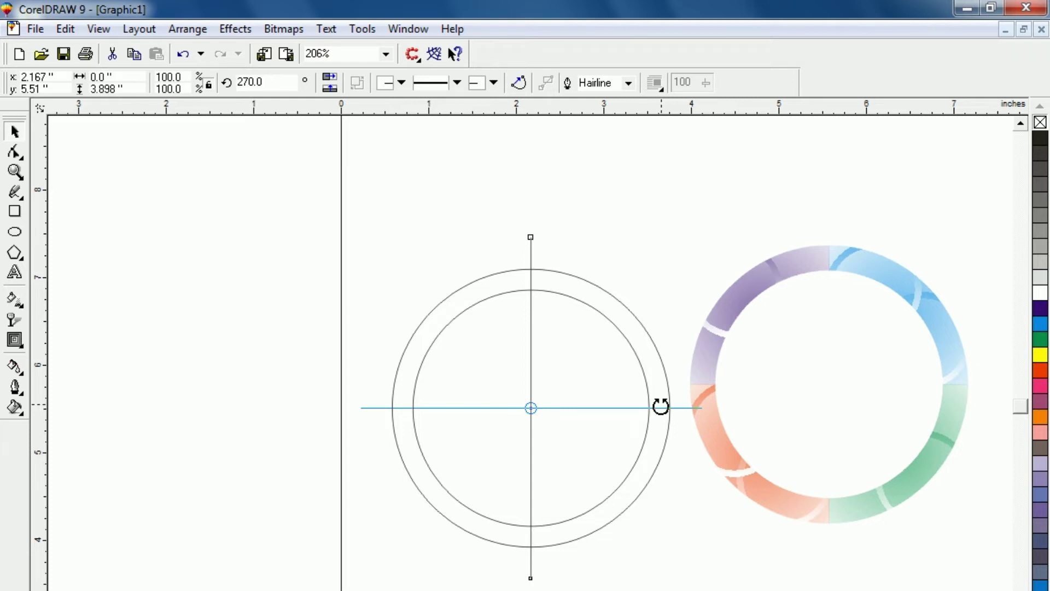
{"action": "left_click_drag", "start_coordinate": [661, 406], "coordinate": [663, 409]}
- Select both circles and both crossing lines and trim the outer circle with the other shapes
{"action": "double_click", "coordinate": [14, 132]}
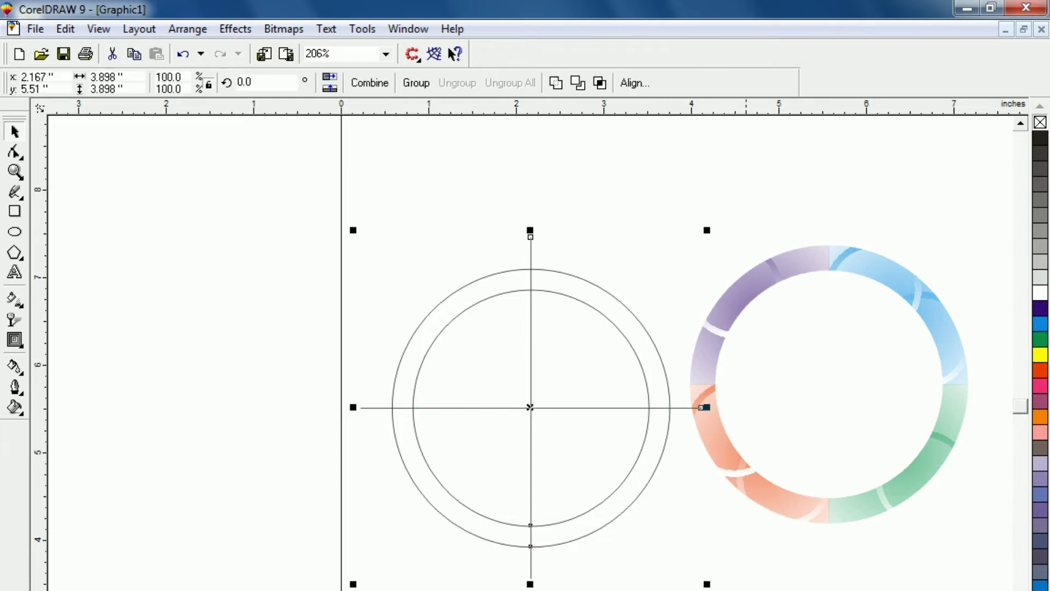
{"action": "left_click", "coordinate": [578, 82]}
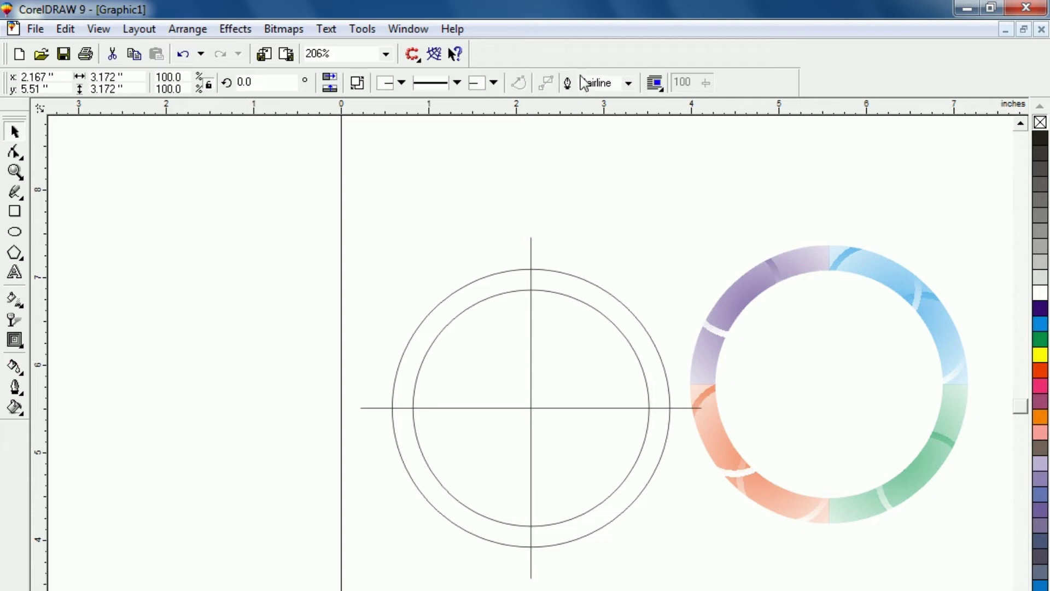
{"action": "left_click", "coordinate": [383, 300]}
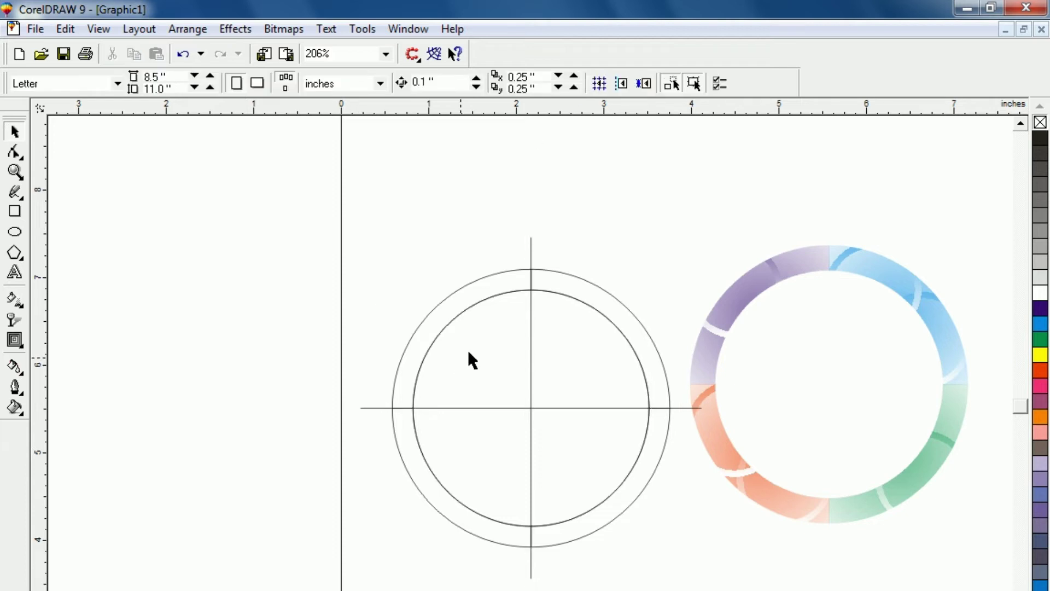
- Delete the vertical and horizontal construction lines crossing the trimmed ring
{"action": "left_click", "coordinate": [531, 245]}
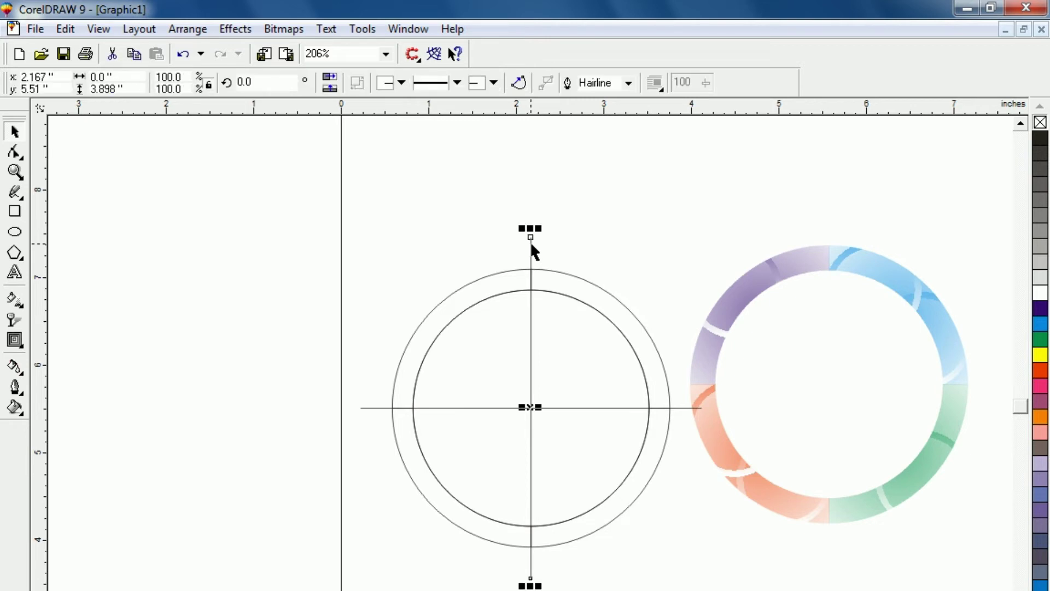
{"action": "key", "text": "Delete"}
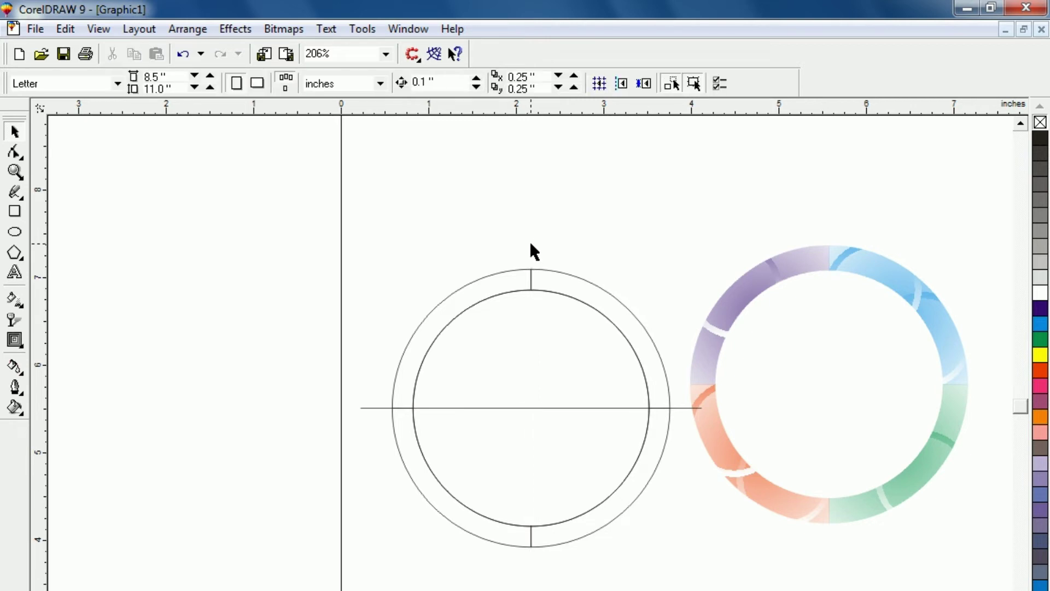
{"action": "left_click", "coordinate": [367, 408]}
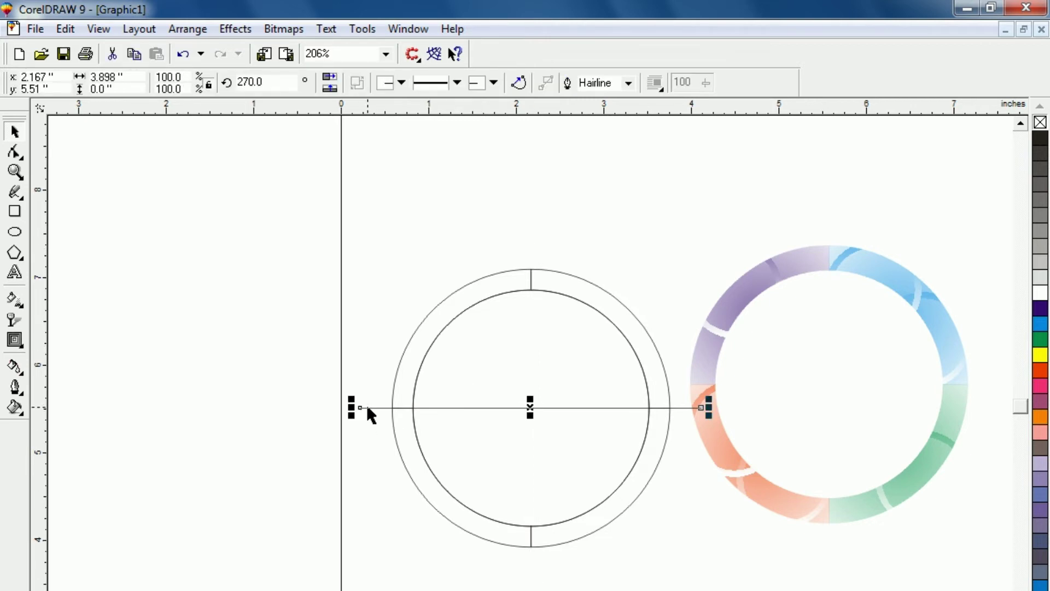
{"action": "key", "text": "Delete"}
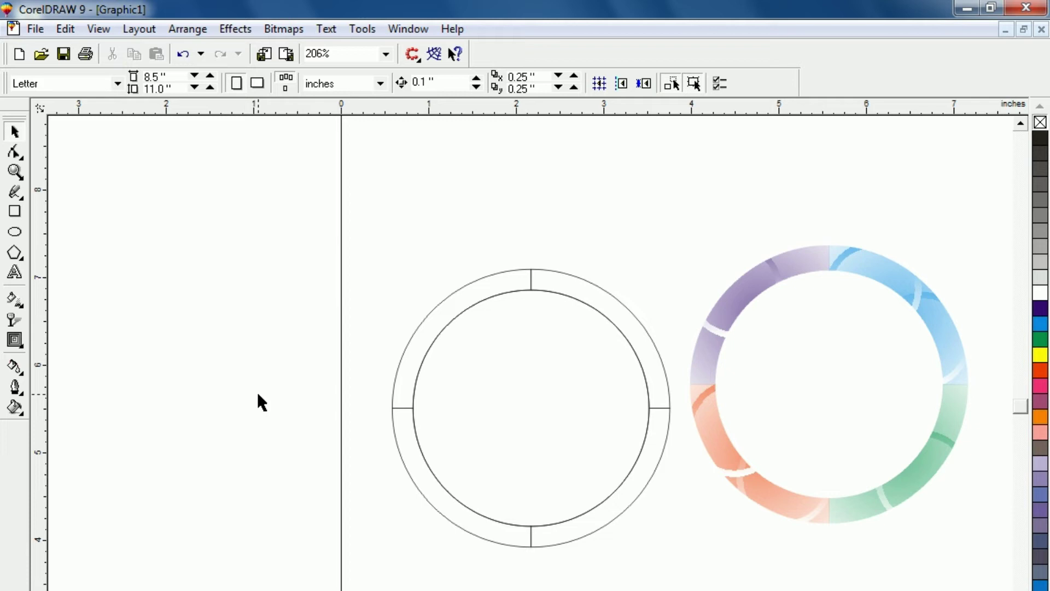
{"action": "left_click", "coordinate": [859, 260]}
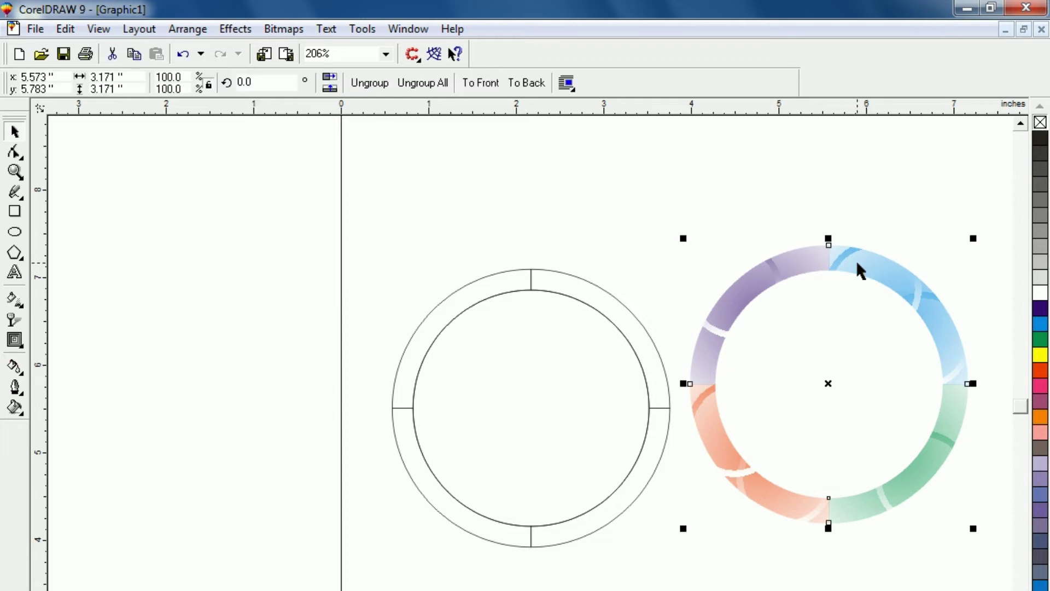
{"action": "left_click", "coordinate": [727, 335]}
{"action": "left_click", "coordinate": [733, 294]}
{"action": "left_click", "coordinate": [908, 553]}
{"action": "left_click", "coordinate": [756, 497]}
- Break the trimmed ring apart into separate quarter segments
{"action": "left_click", "coordinate": [416, 326]}
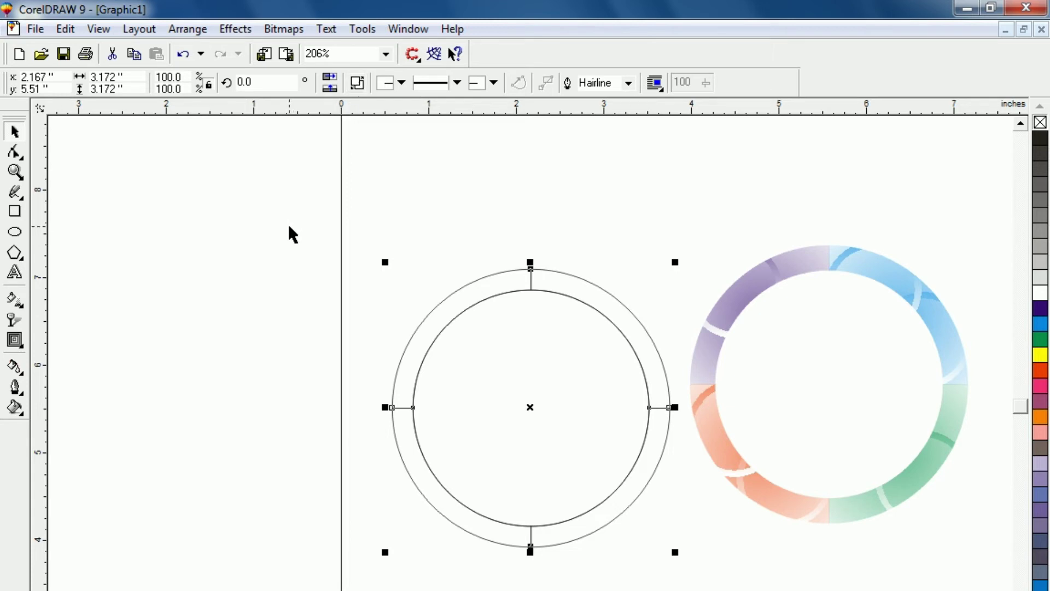
{"action": "key", "text": "ctrl+k"}
- Fill the ring's upper-left quarter with dark purple and its upper-right quarter with blue
{"action": "left_click", "coordinate": [415, 326]}
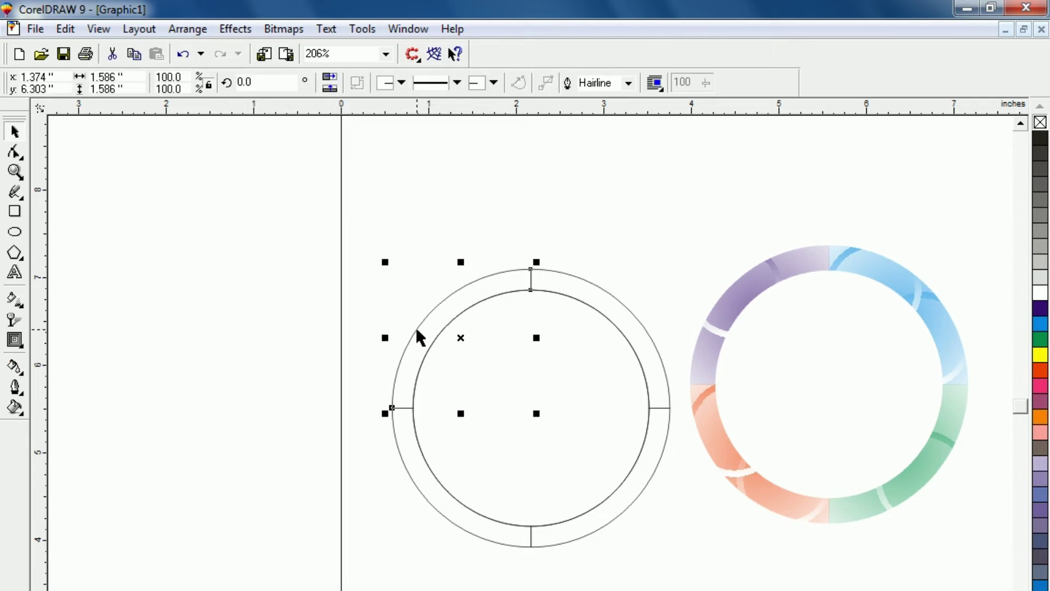
{"action": "left_click", "coordinate": [1040, 310]}
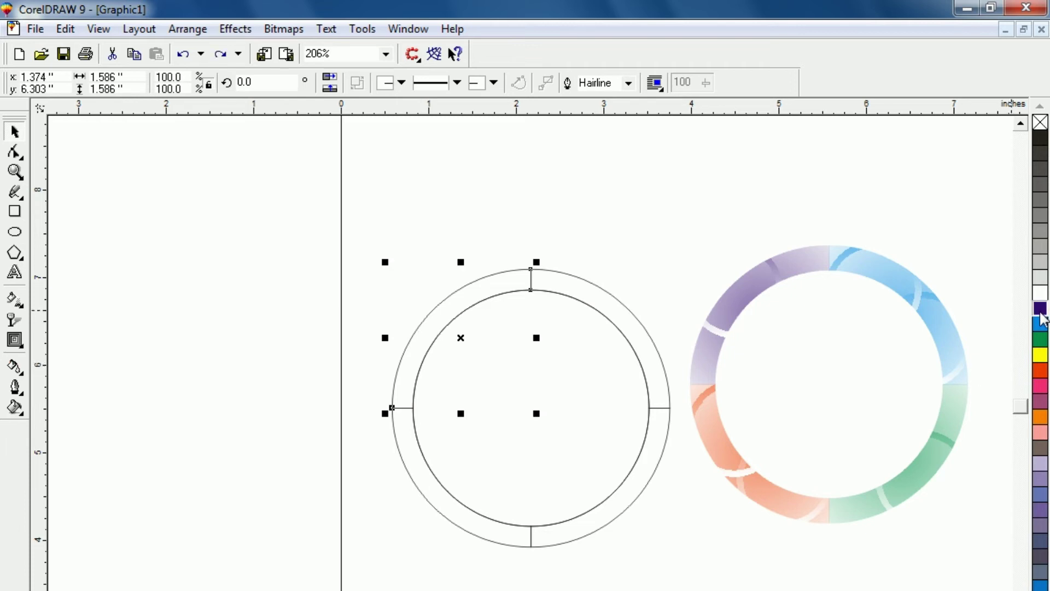
{"action": "left_click", "coordinate": [1040, 310]}
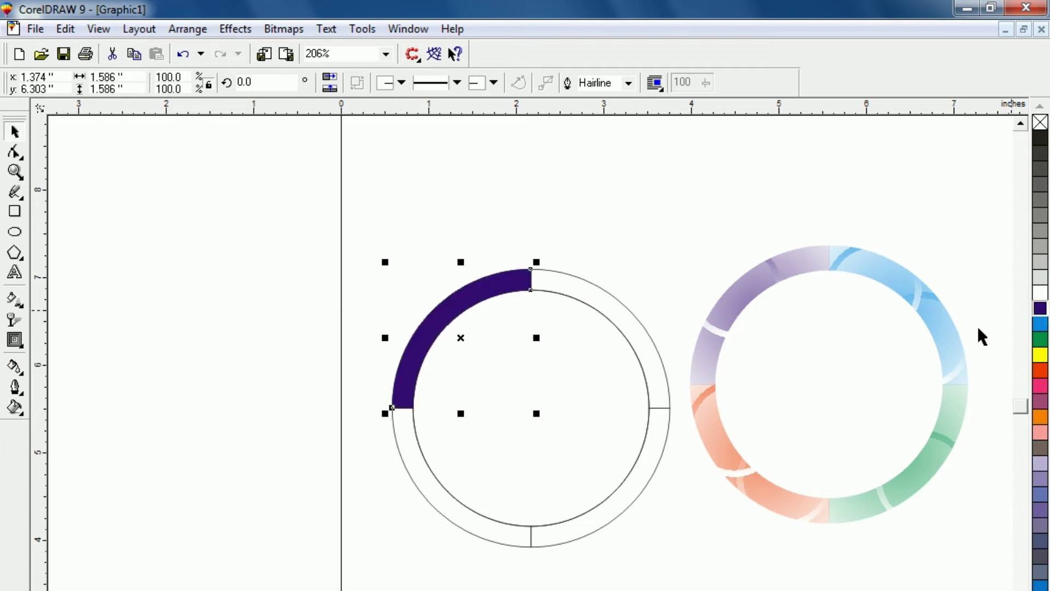
{"action": "left_click", "coordinate": [632, 315]}
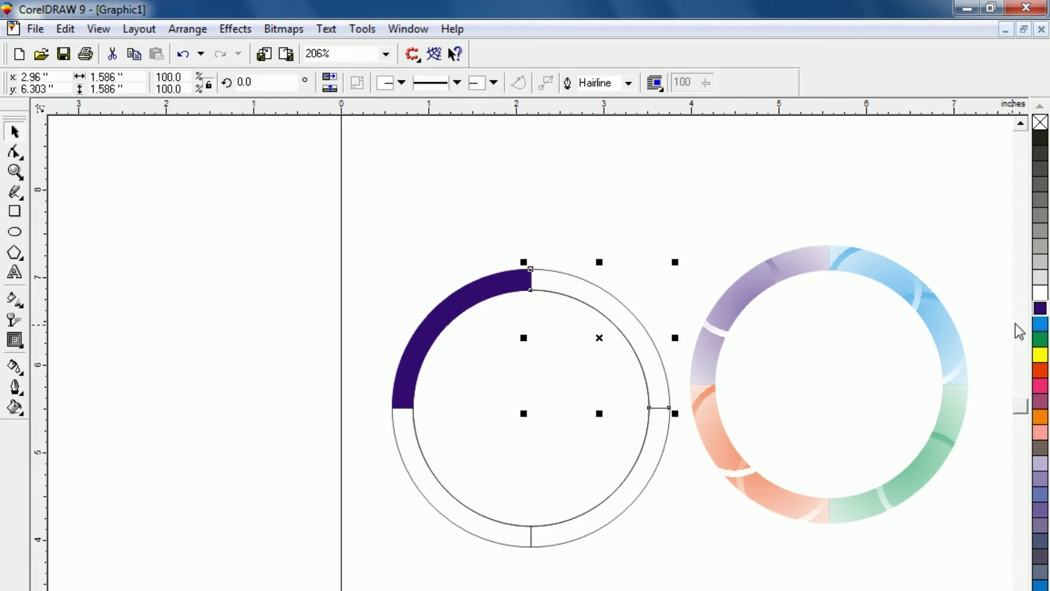
{"action": "left_click", "coordinate": [1041, 325]}
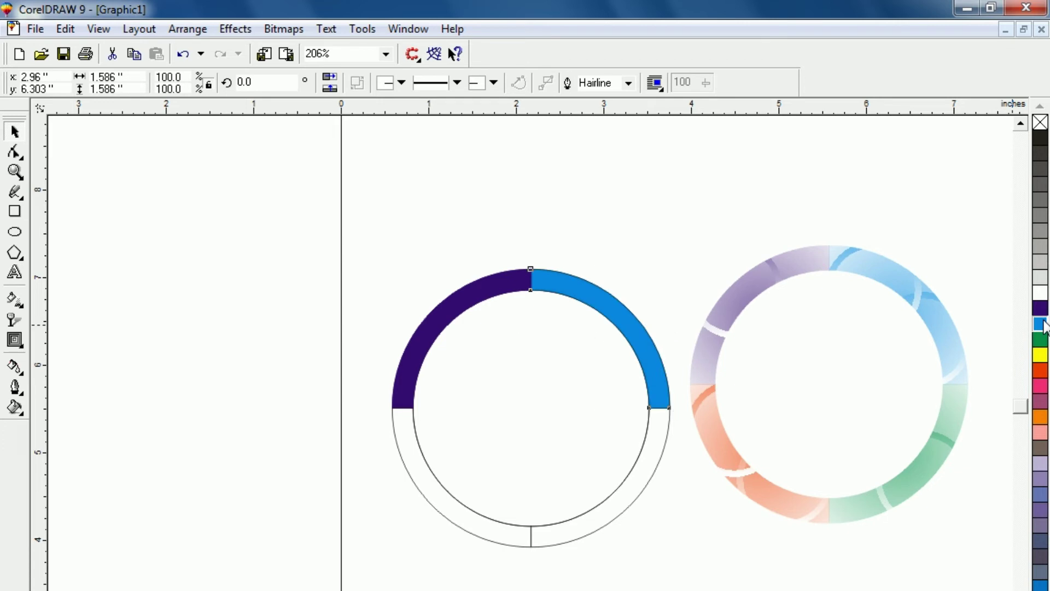
- Fill the ring's lower-right quarter with green and its lower-left quarter with orange-red
{"action": "left_click", "coordinate": [635, 494]}
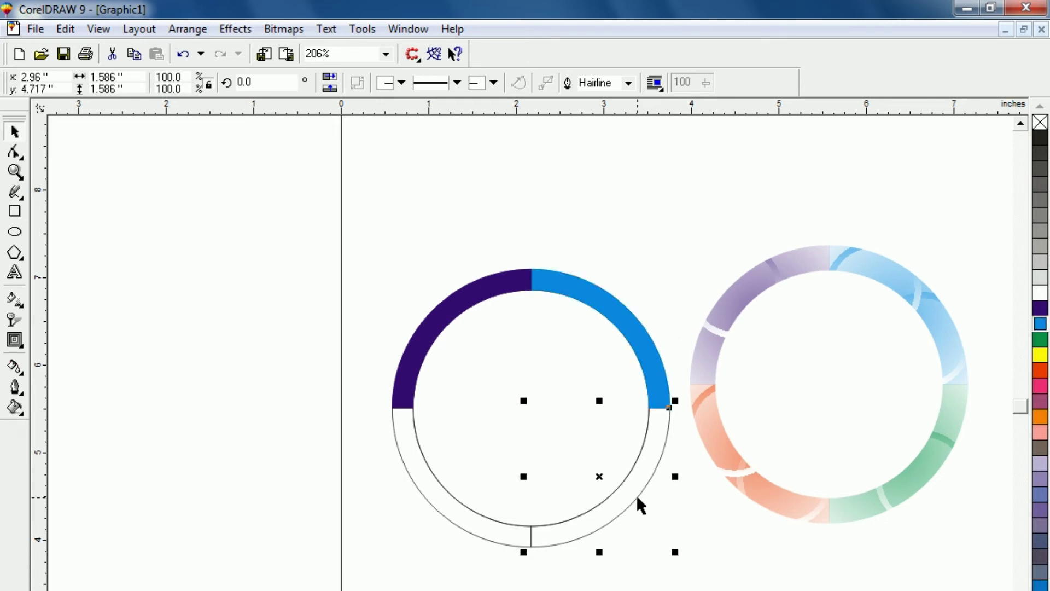
{"action": "left_click", "coordinate": [1039, 340]}
{"action": "left_click", "coordinate": [447, 518]}
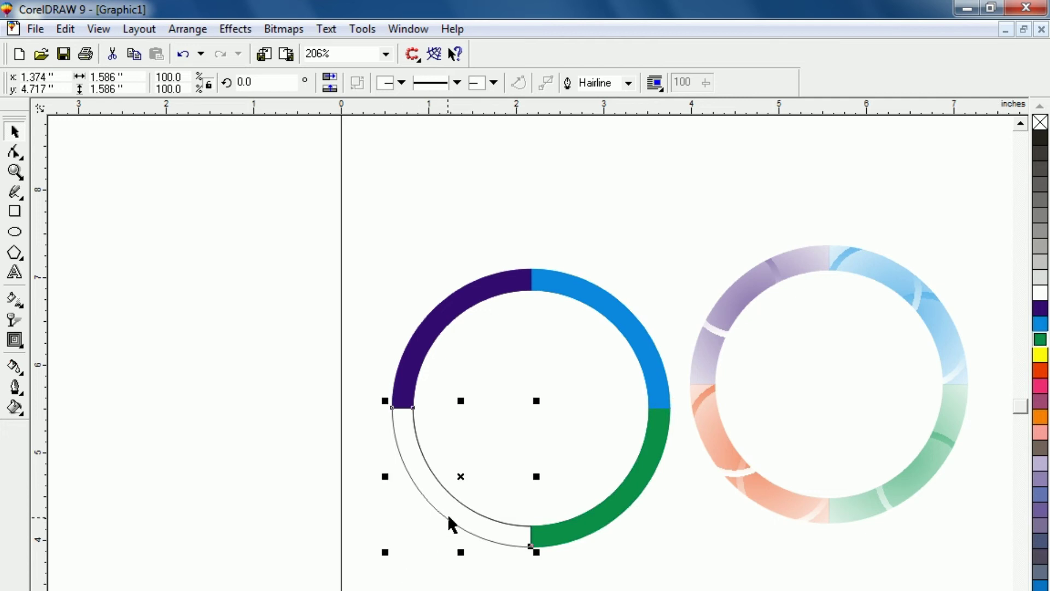
{"action": "left_click", "coordinate": [1037, 372]}
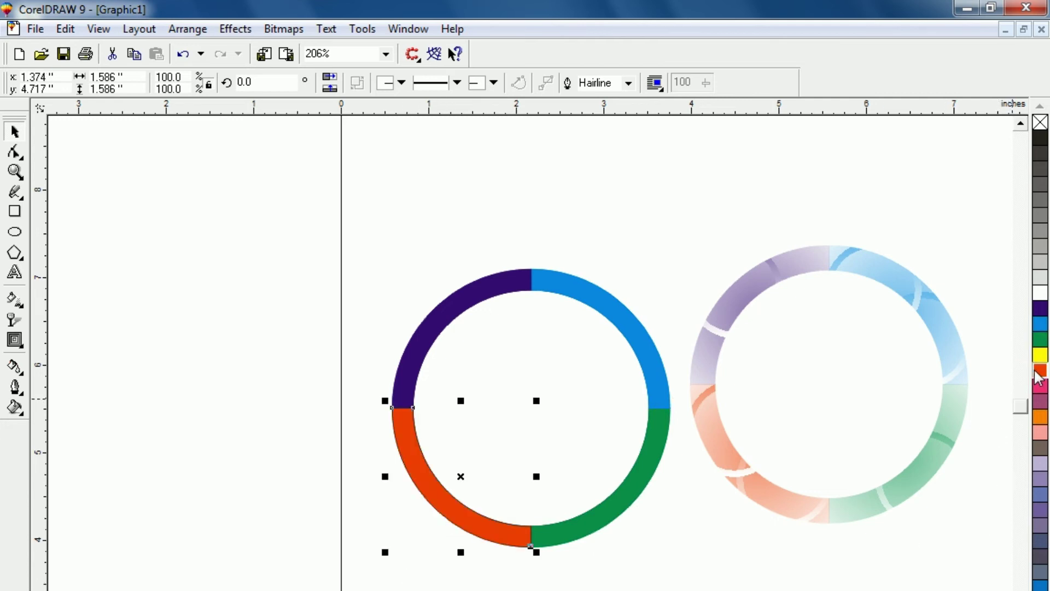
- Select all the ring's coloured quarters together and apply a full-color Pattern transparency to them
{"action": "left_click_drag", "start_coordinate": [689, 569], "coordinate": [372, 249]}
{"action": "left_click", "coordinate": [262, 432]}
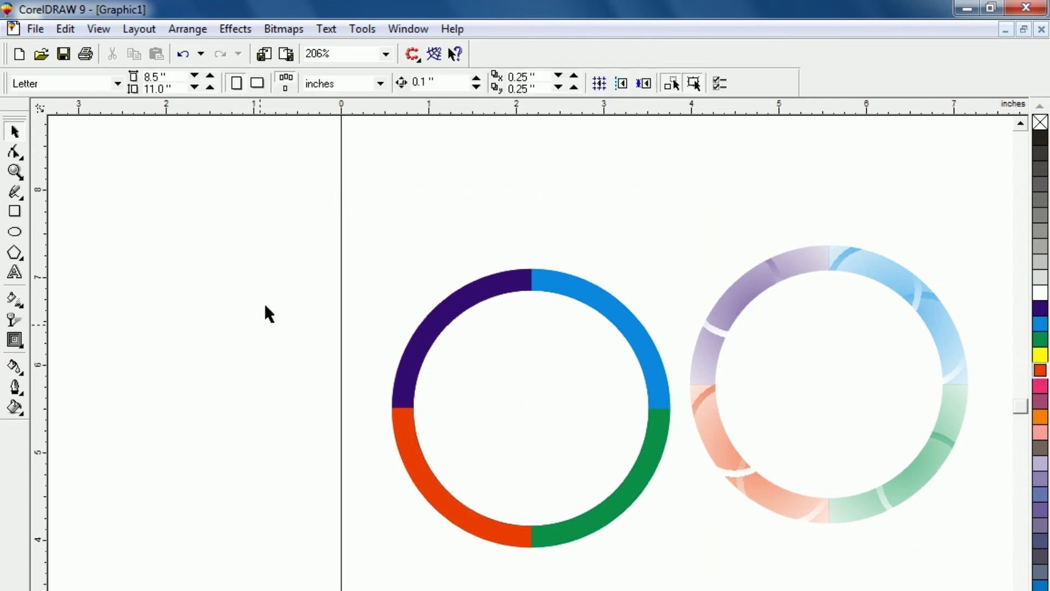
{"action": "left_click_drag", "start_coordinate": [292, 216], "coordinate": [686, 590]}
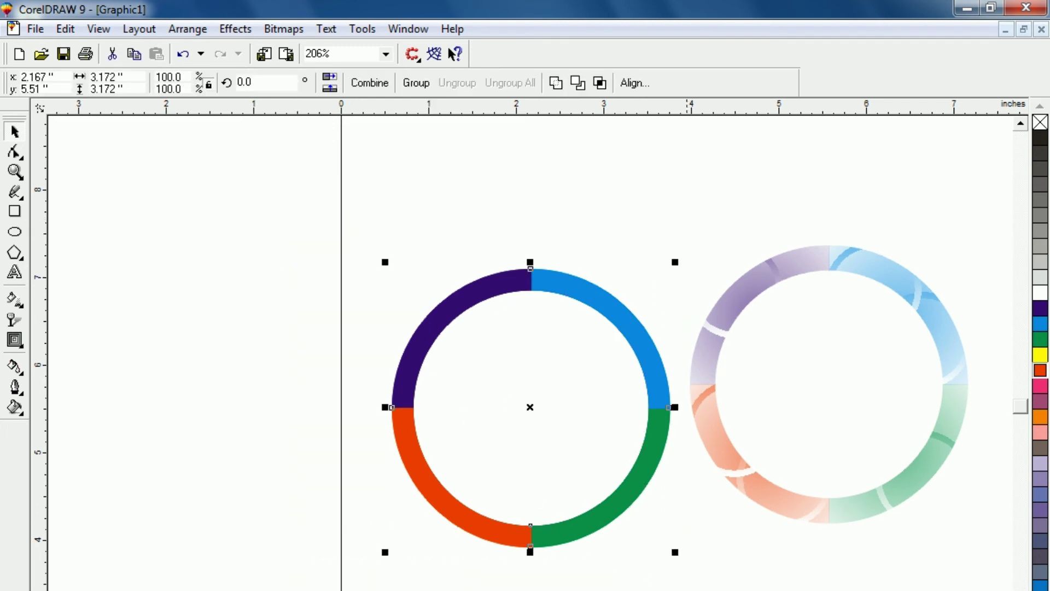
{"action": "left_click", "coordinate": [13, 321]}
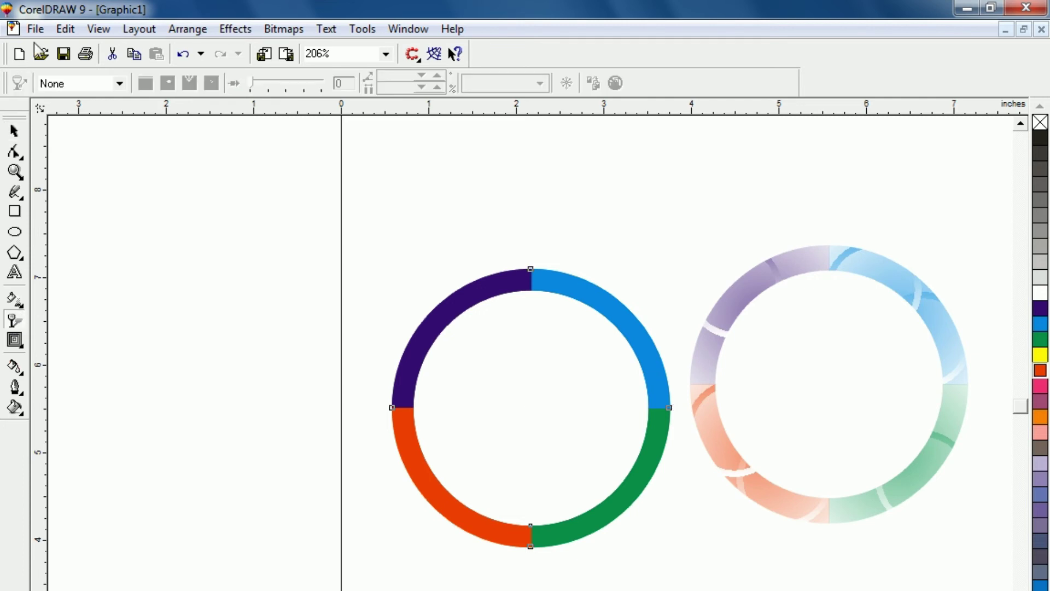
{"action": "left_click", "coordinate": [79, 86]}
{"action": "left_click", "coordinate": [55, 136]}
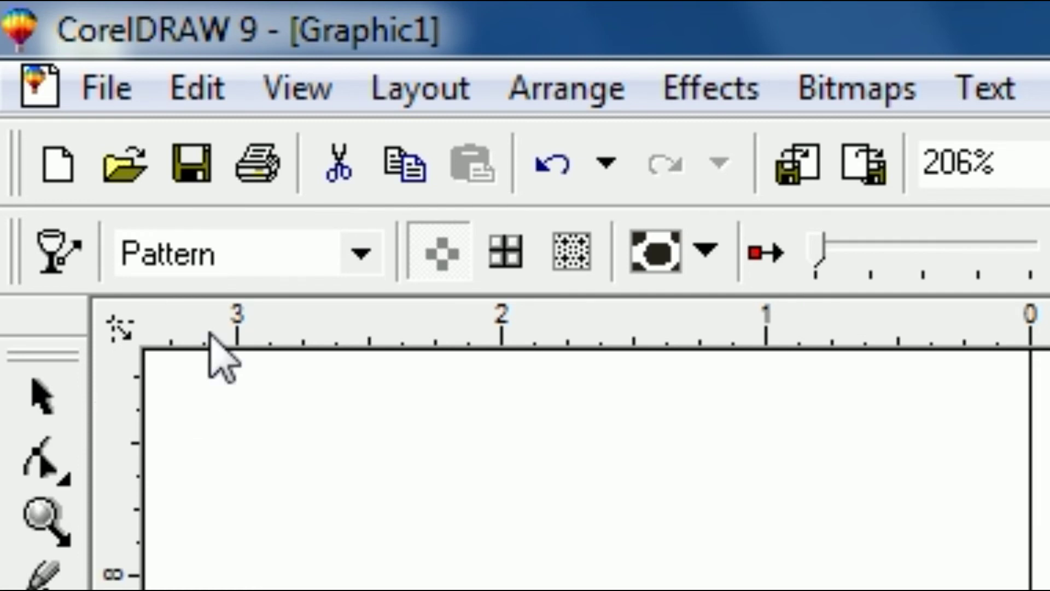
{"action": "left_click", "coordinate": [362, 255]}
{"action": "left_click", "coordinate": [373, 253]}
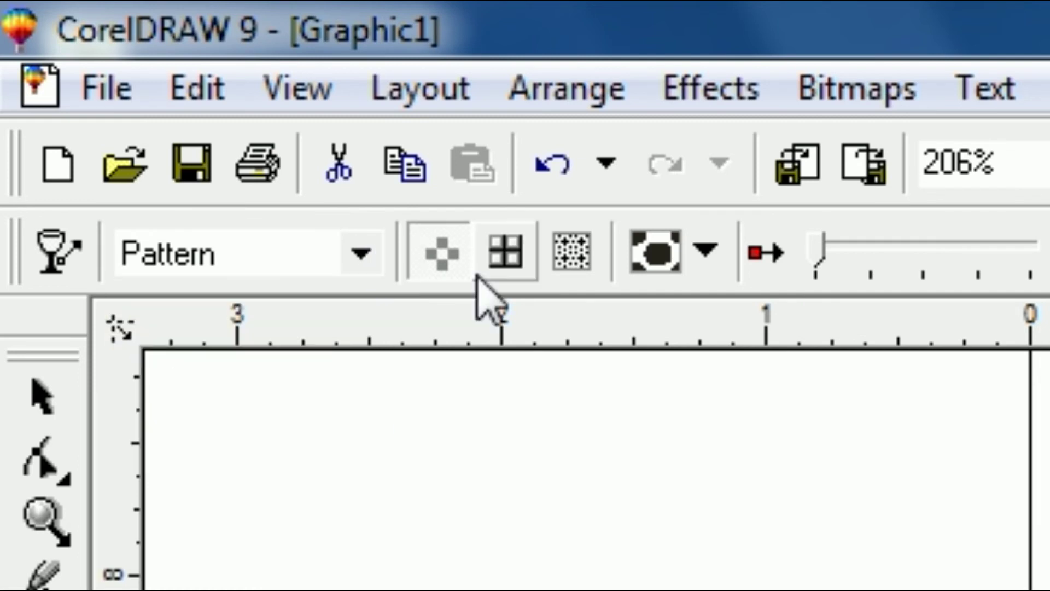
{"action": "left_click", "coordinate": [505, 255]}
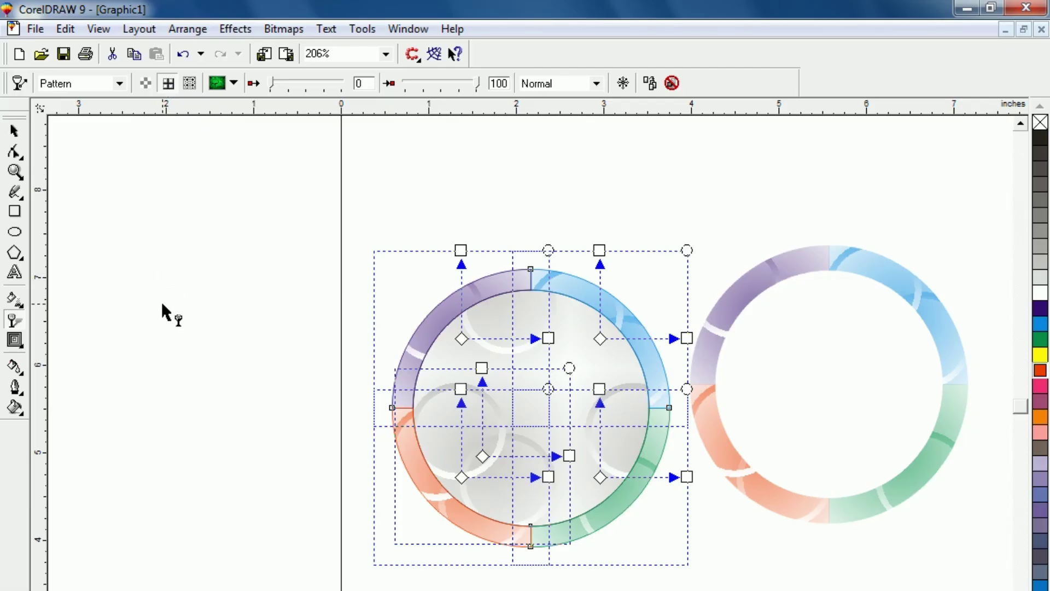
- Delete the grey patterned circle inside the ring, leaving the four quarters in place
{"action": "left_click", "coordinate": [163, 306]}
{"action": "left_click", "coordinate": [444, 402]}
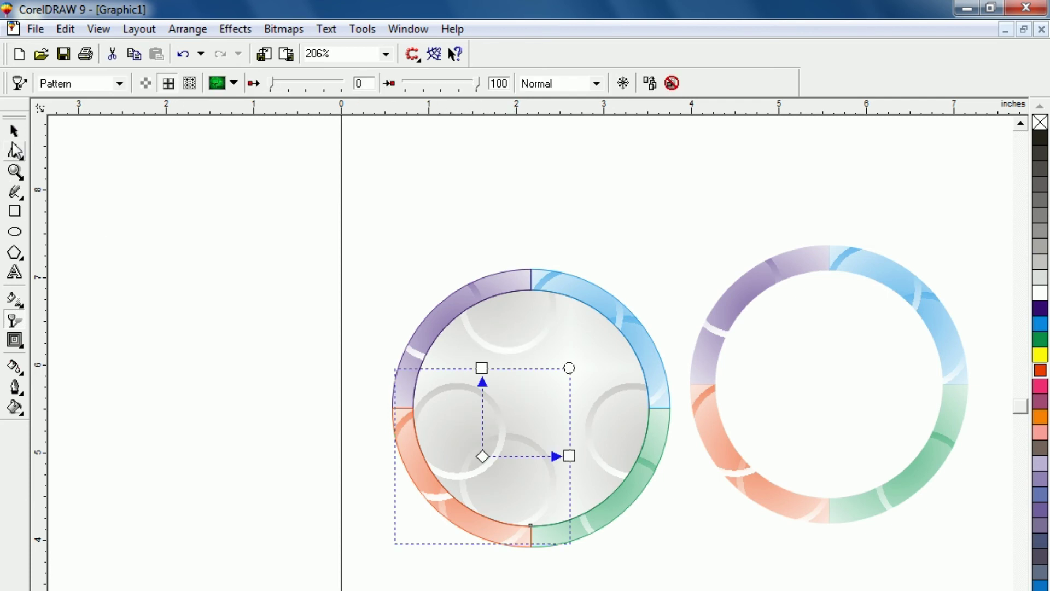
{"action": "left_click", "coordinate": [14, 131]}
{"action": "left_click", "coordinate": [169, 338]}
{"action": "left_click", "coordinate": [530, 392]}
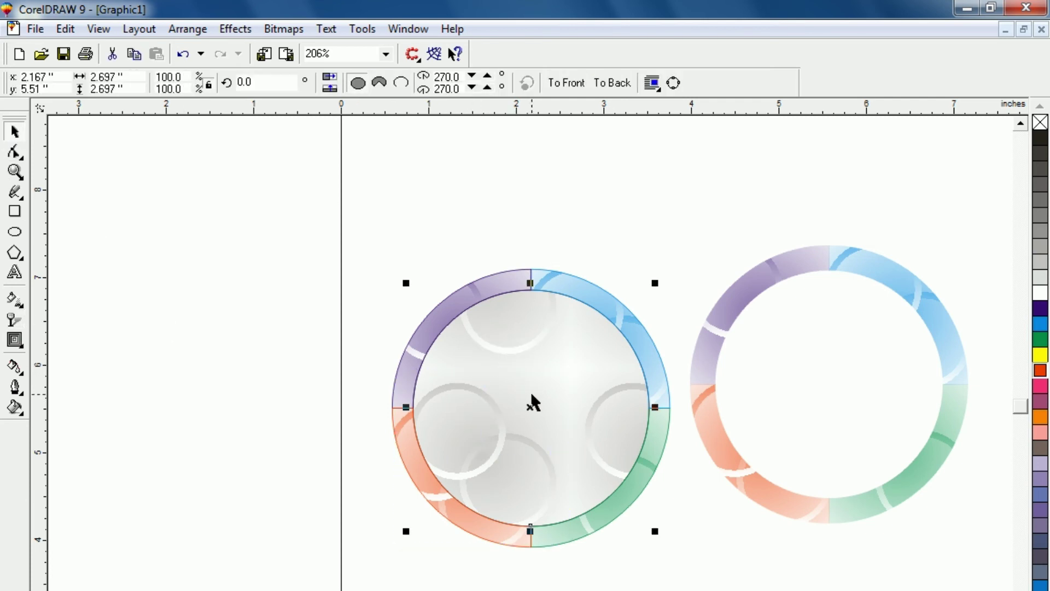
{"action": "key", "text": "Delete"}
- Select all four quarters of the new ring and remove their outlines
{"action": "left_click", "coordinate": [517, 544]}
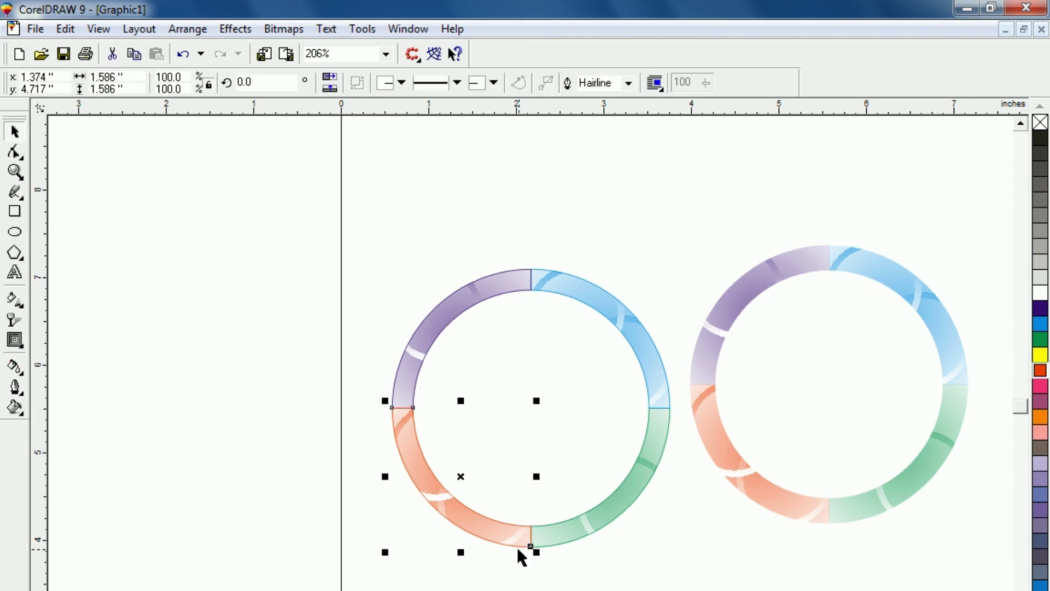
{"action": "left_click_drag", "start_coordinate": [340, 180], "coordinate": [691, 590]}
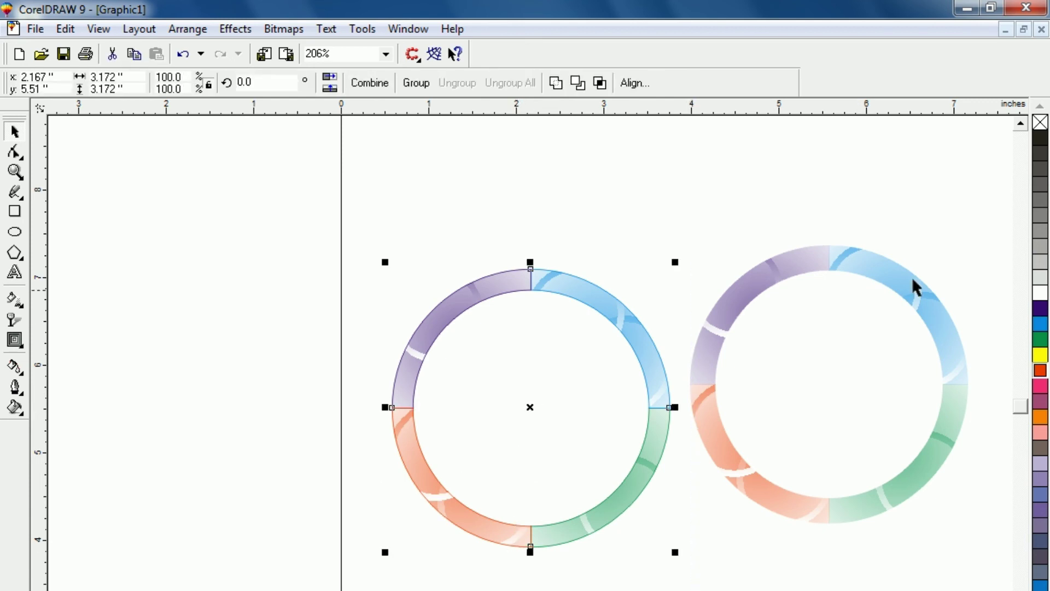
{"action": "right_click", "coordinate": [1041, 123]}
{"action": "left_click", "coordinate": [435, 317]}
{"action": "left_click", "coordinate": [289, 244]}
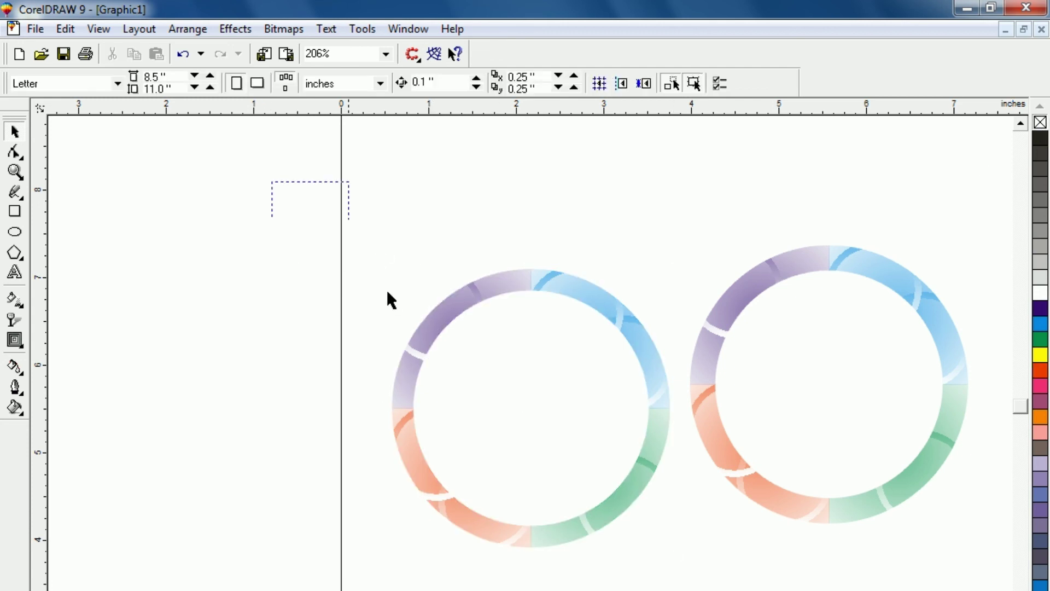
- Move the whole new ring slightly up and to the right, roughly level with the sample ring, and deselect it
{"action": "left_click_drag", "start_coordinate": [387, 290], "coordinate": [680, 588]}
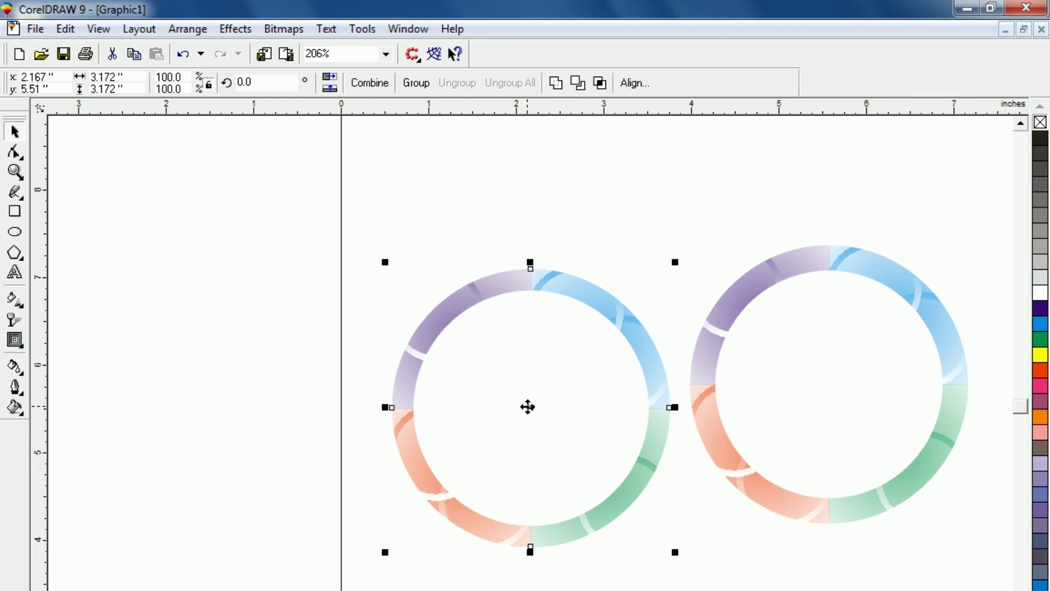
{"action": "mouse_move", "coordinate": [527, 407]}
{"action": "left_mouse_down"}
{"action": "mouse_move", "coordinate": [526, 386]}
{"action": "mouse_move", "coordinate": [536, 390]}
{"action": "left_mouse_up"}
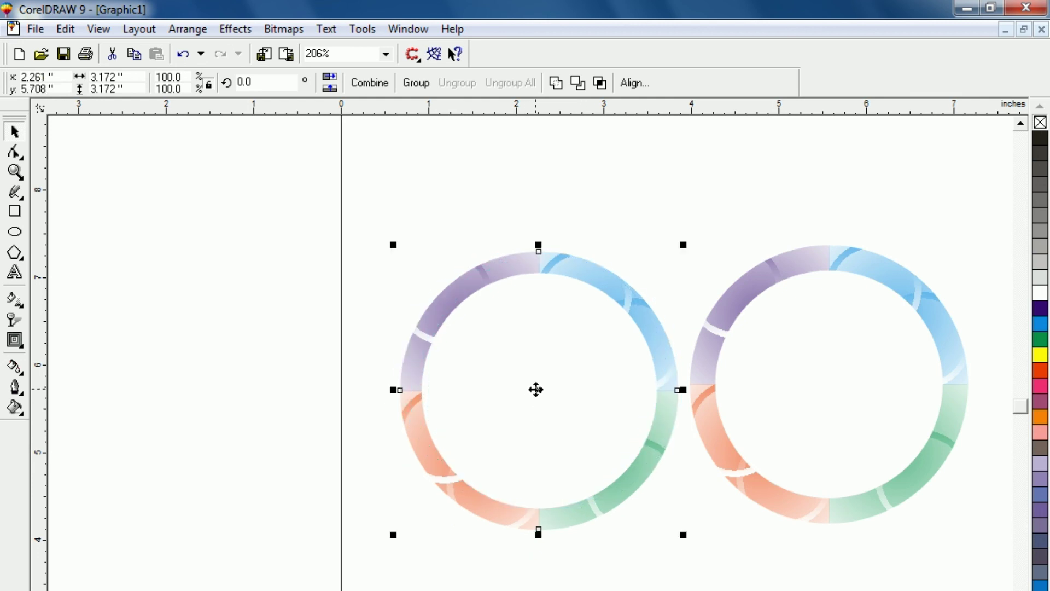
{"action": "left_click", "coordinate": [556, 586]}
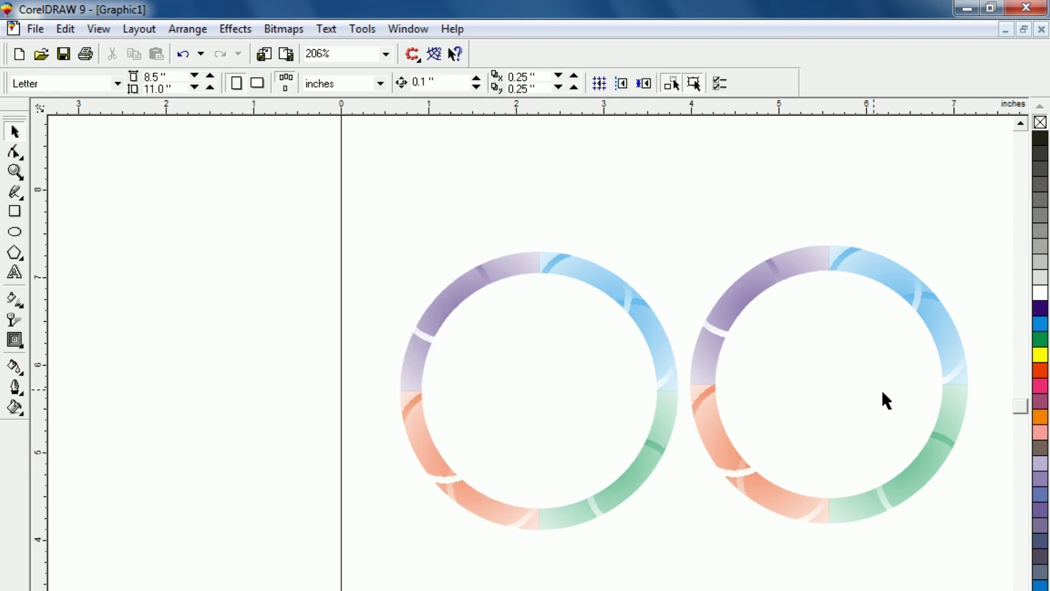